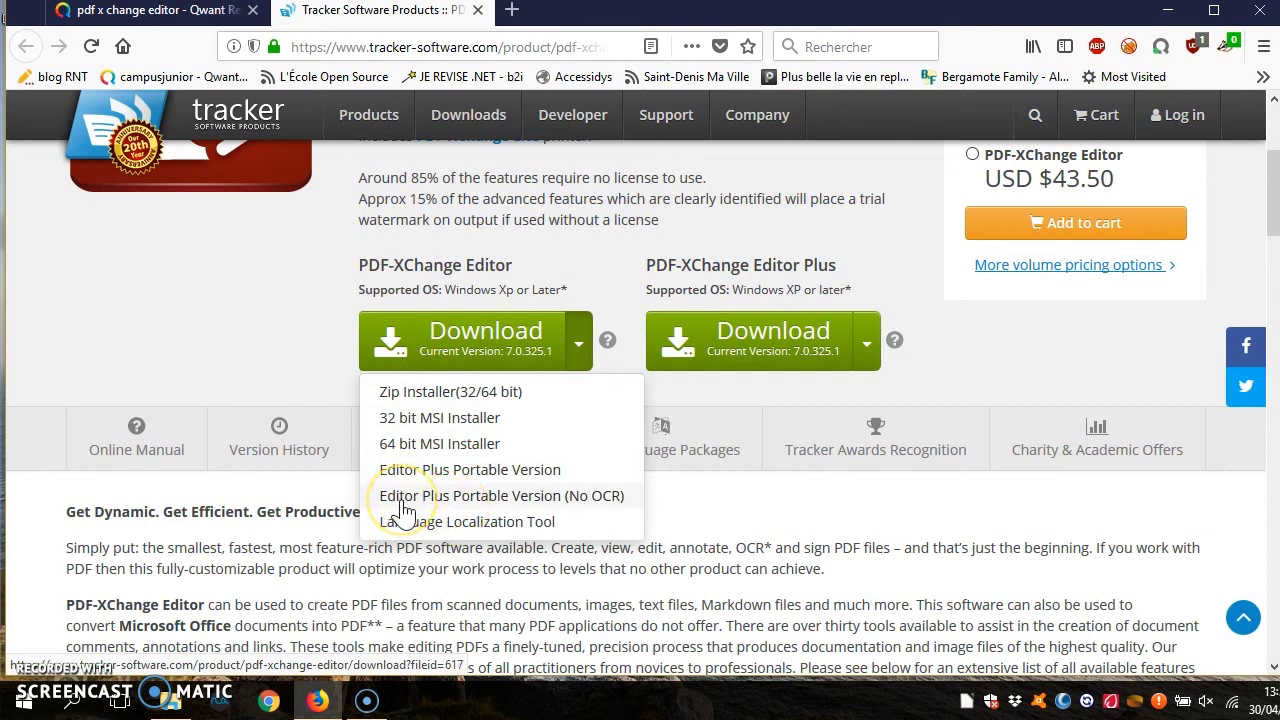
# Step: Request the 32/64-bit Zip Installer of PDF-XChange Editor and cancel saving PDFXVE7.zip
pyautogui.click(557, 509)
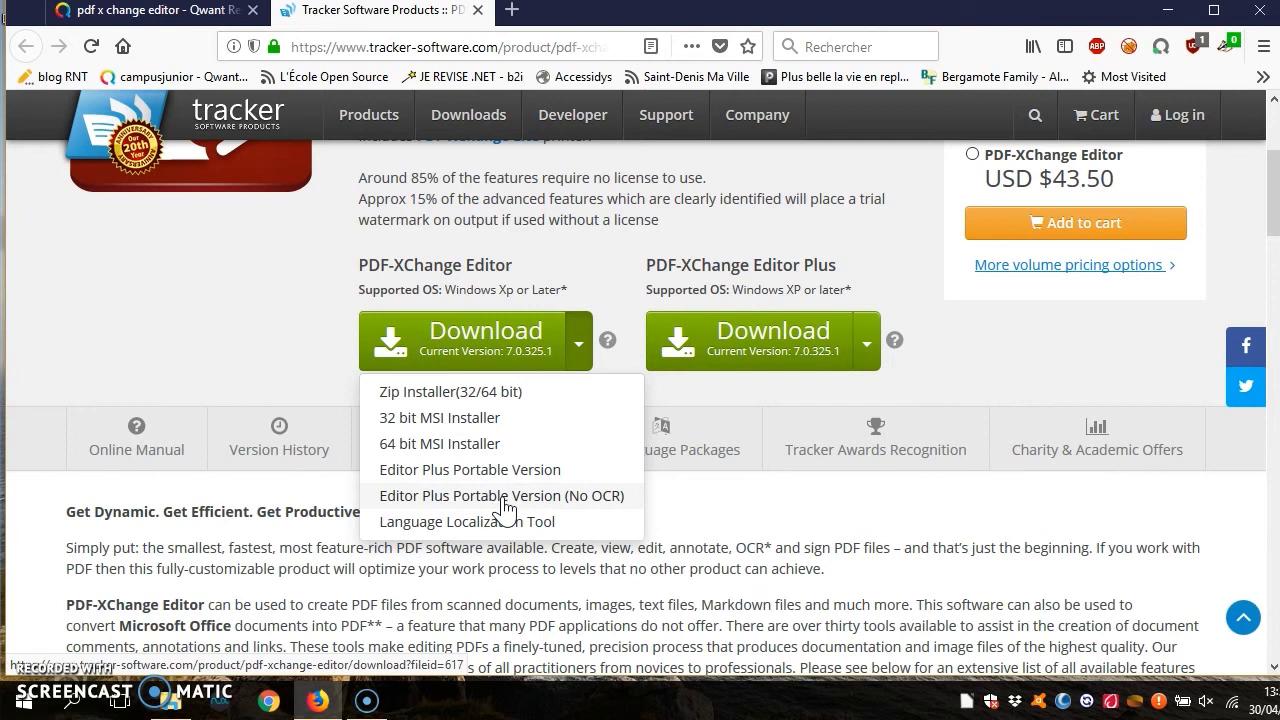
pyautogui.click(423, 398)
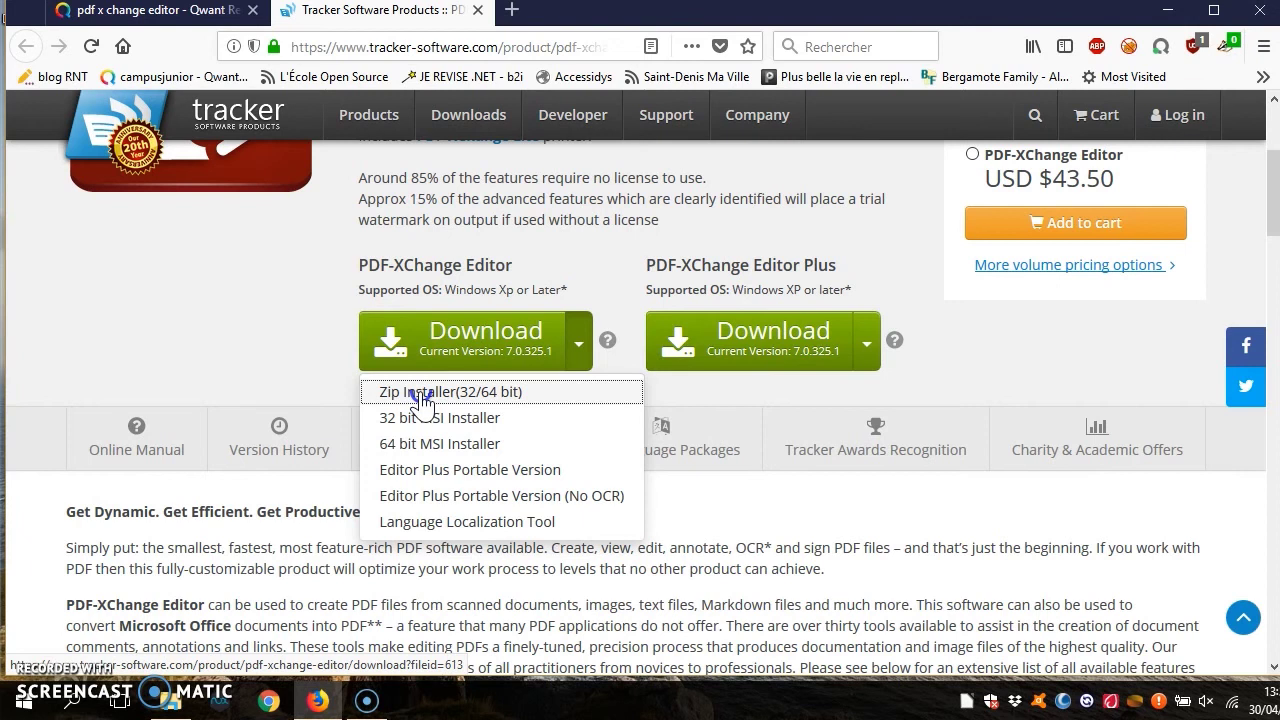
pyautogui.click(423, 395)
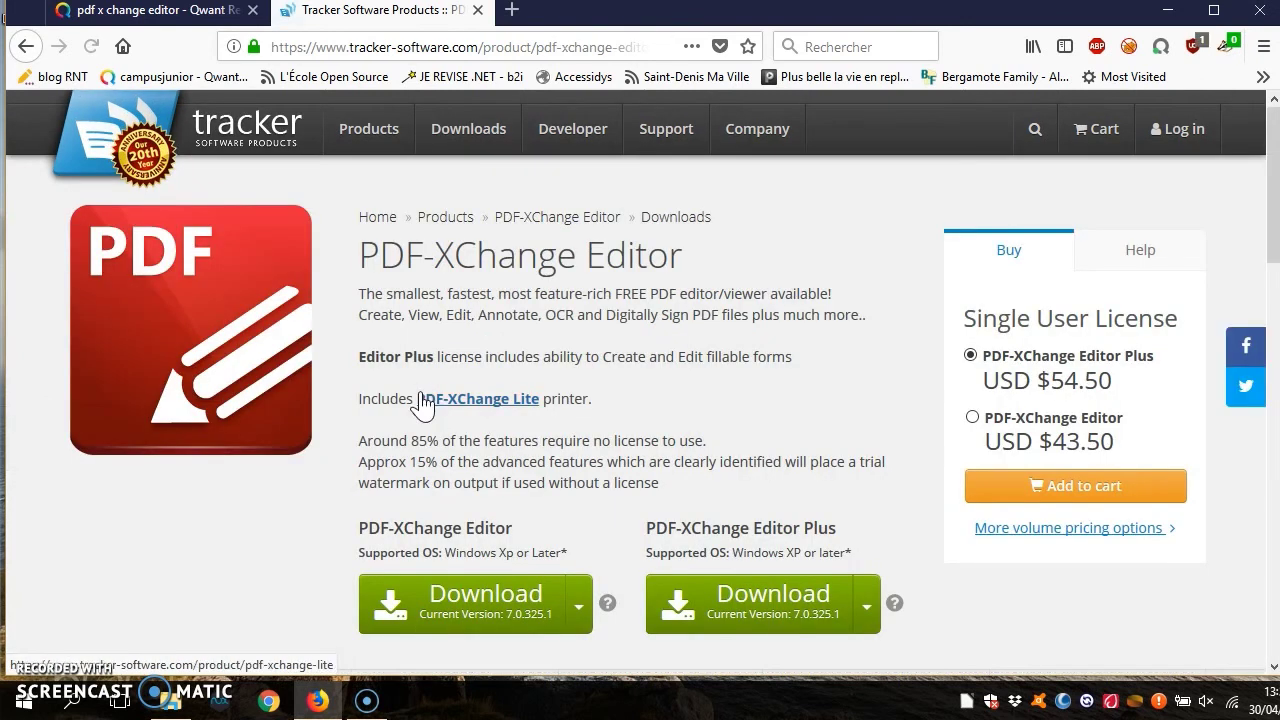
pyautogui.click(487, 607)
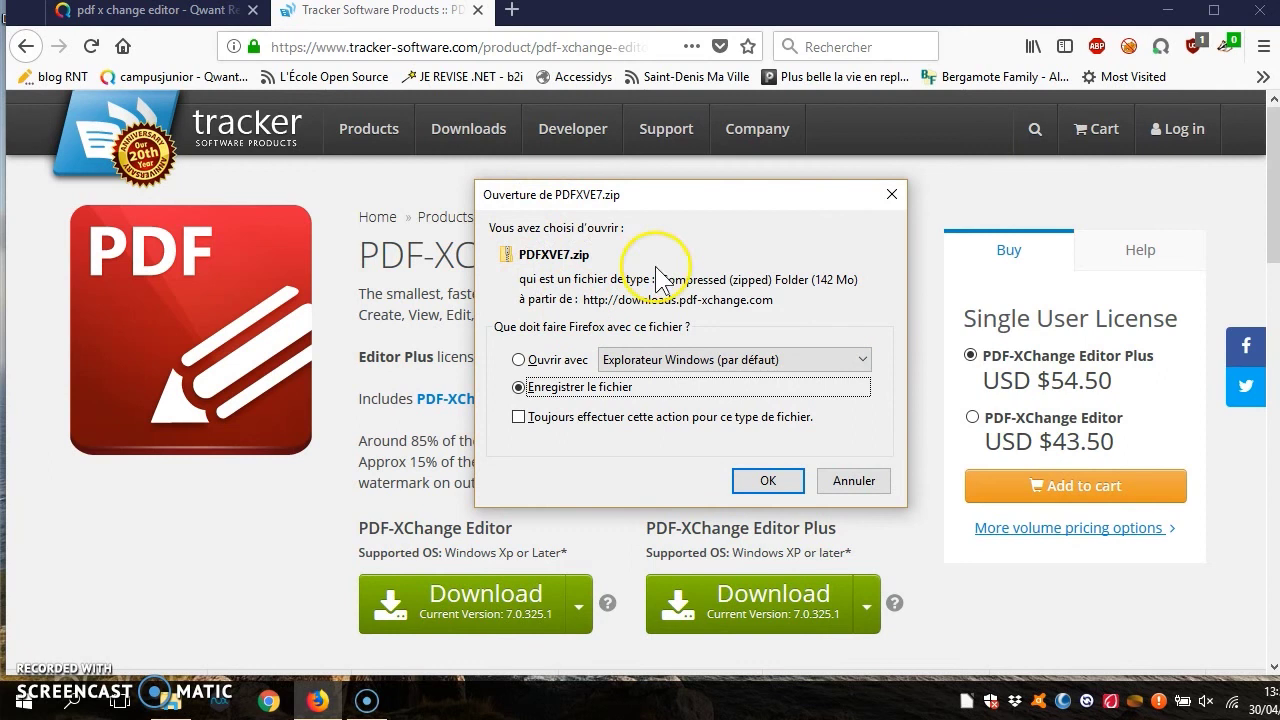
pyautogui.moveTo(559, 200); pyautogui.dragTo(487, 189)
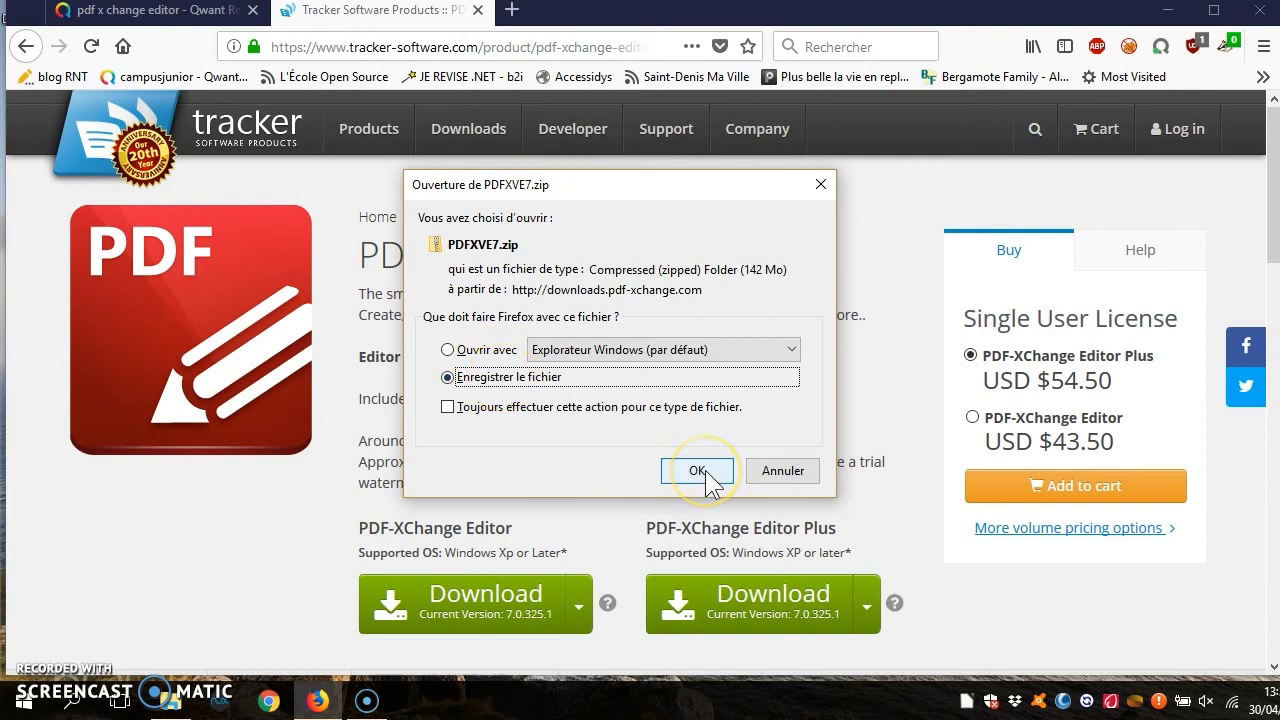
pyautogui.click(790, 471)
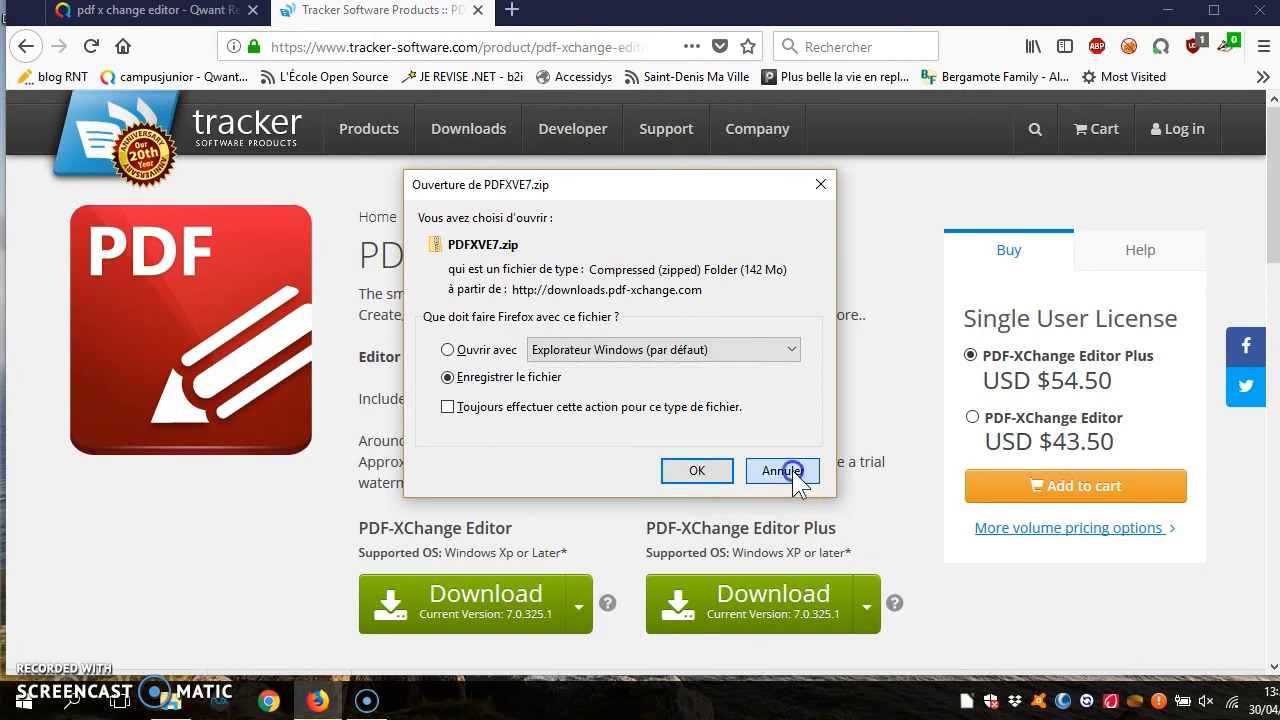
# Step: Close the browser and open the PDFXVE7.zip archive stored on the desktop
pyautogui.click(1265, 16)
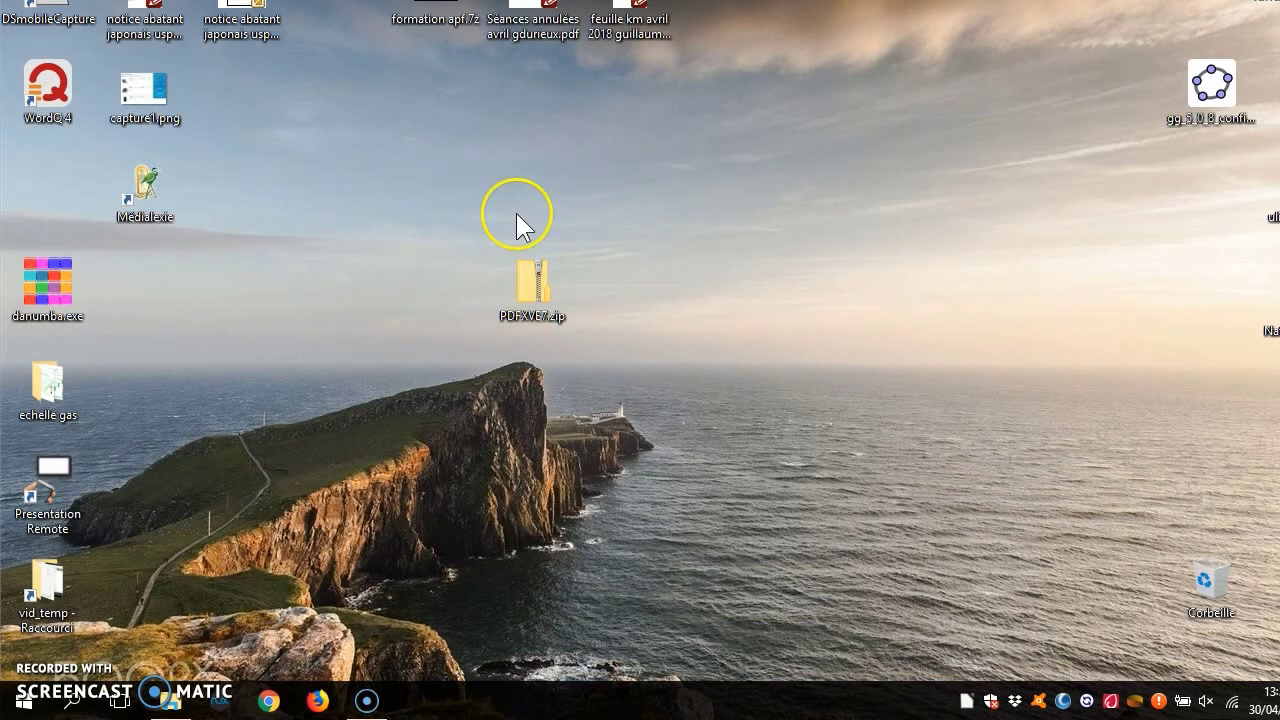
pyautogui.click(535, 283)
pyautogui.doubleClick(535, 288)
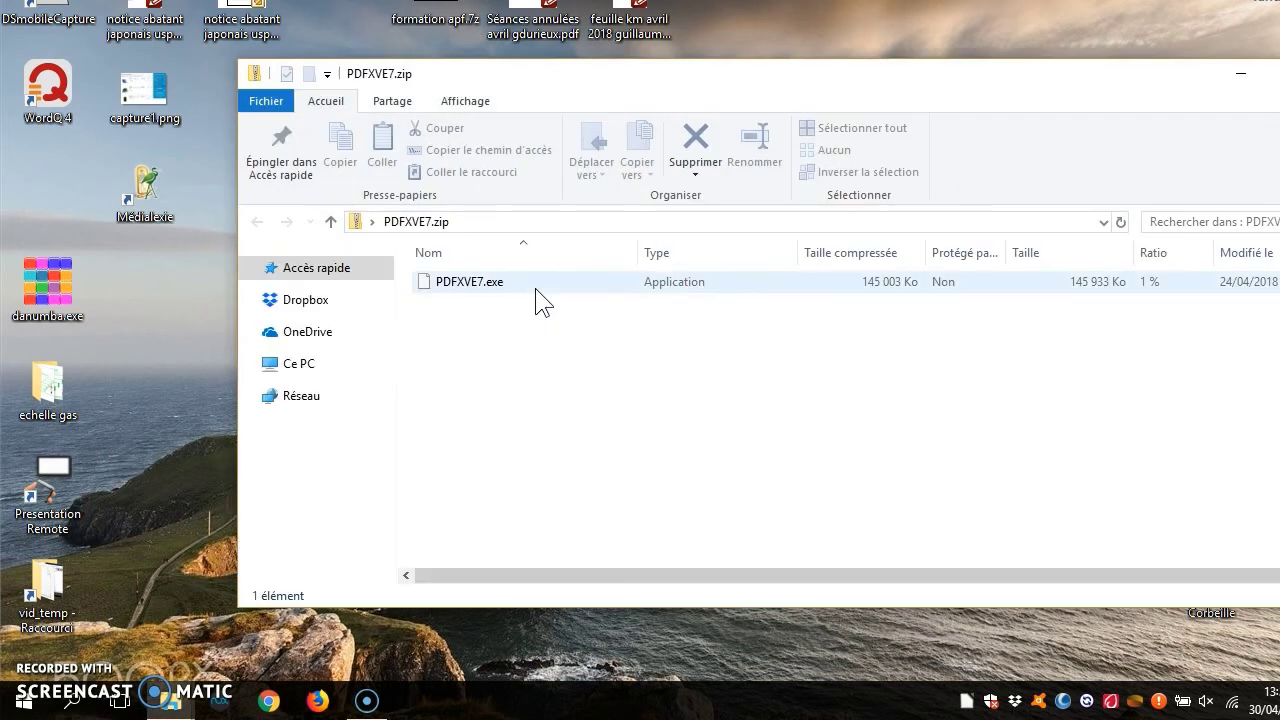
pyautogui.click(480, 390)
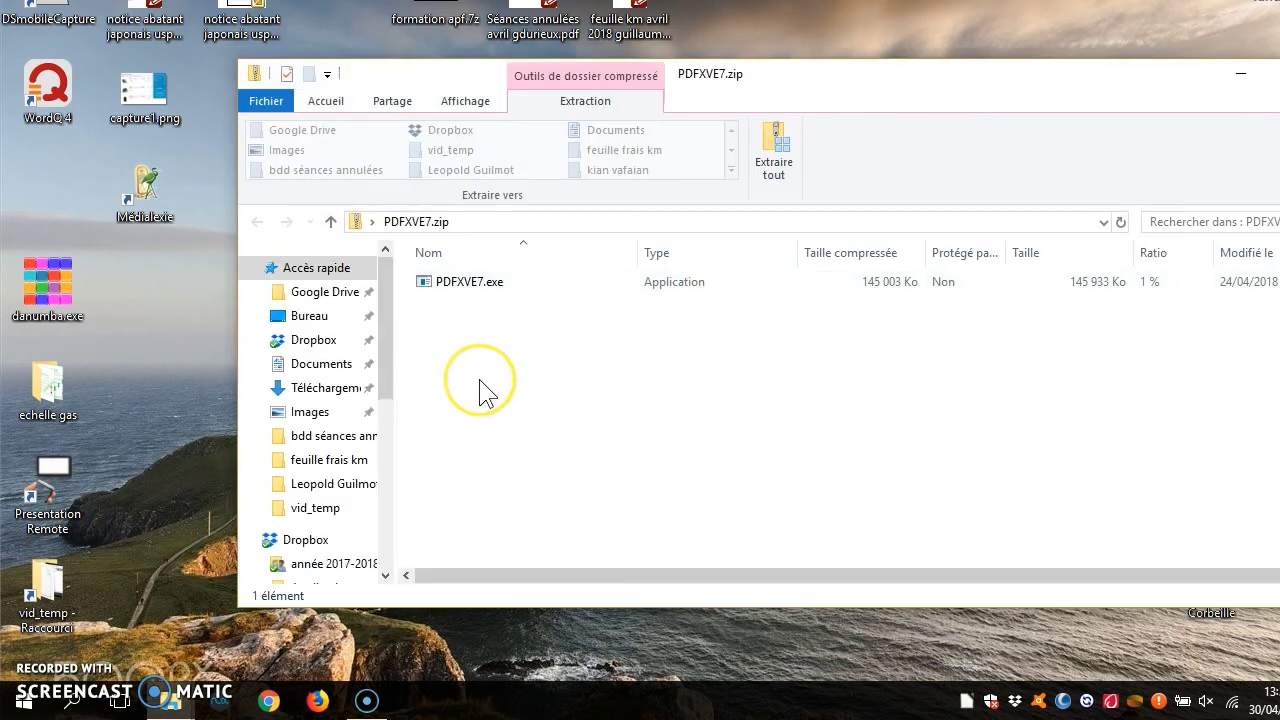
# Step: Run the PDFXVE7.exe installer contained in the zip archive
pyautogui.click(776, 168)
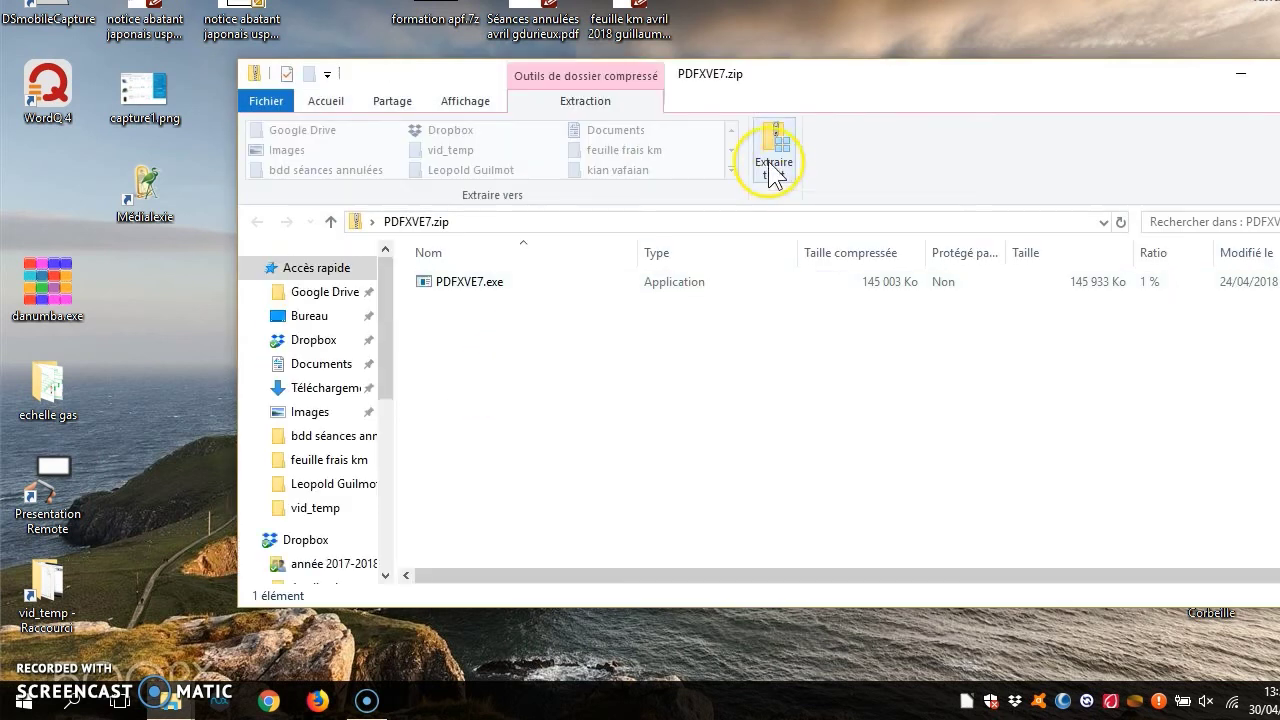
pyautogui.click(446, 285)
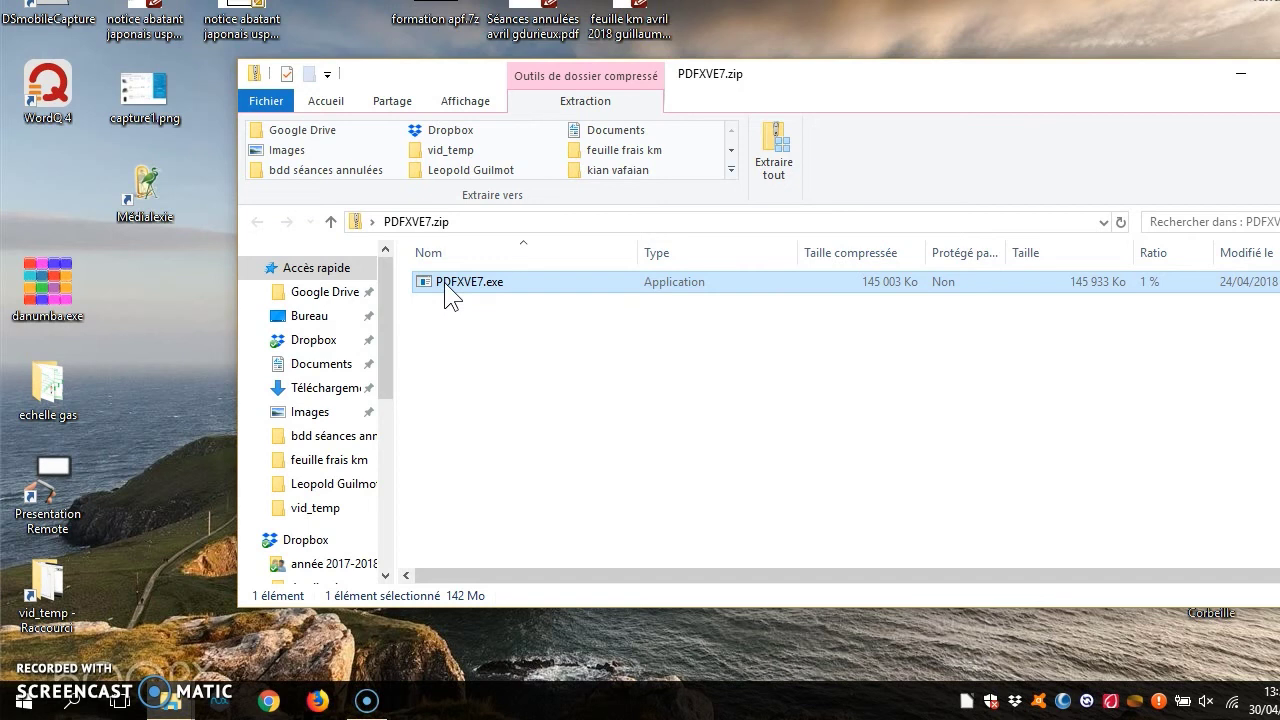
pyautogui.doubleClick(444, 282)
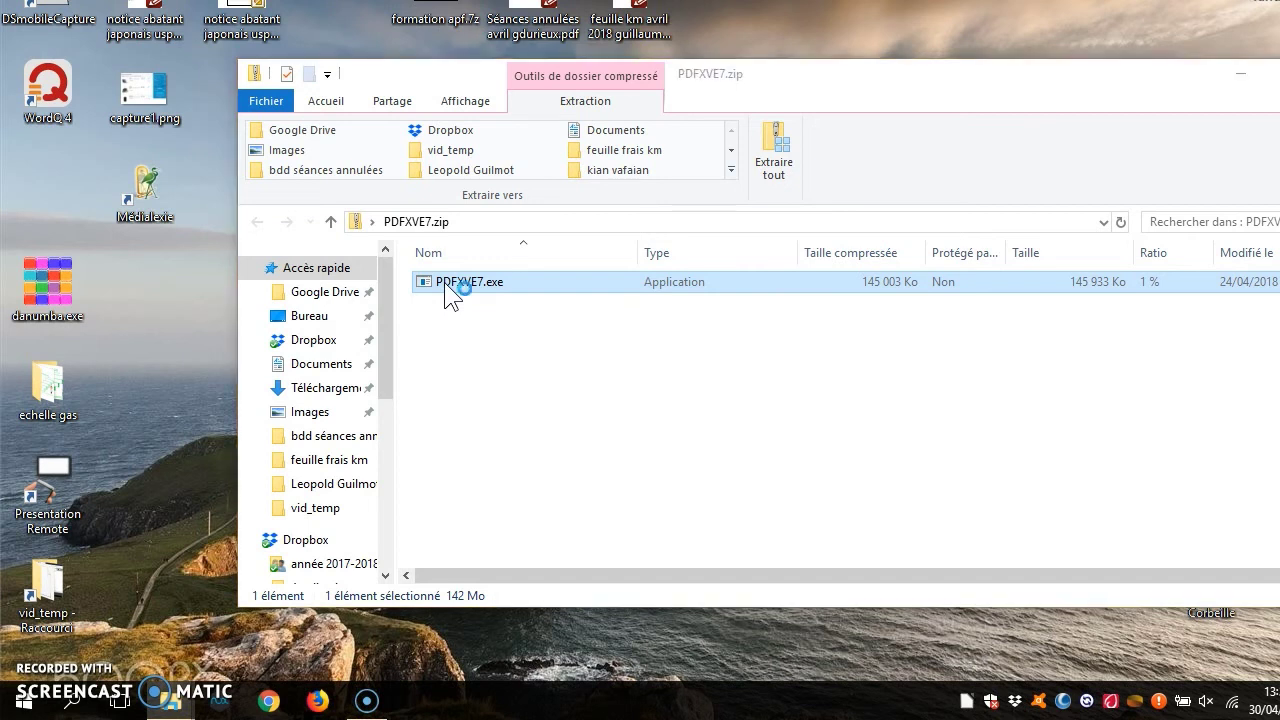
pyautogui.click(578, 393)
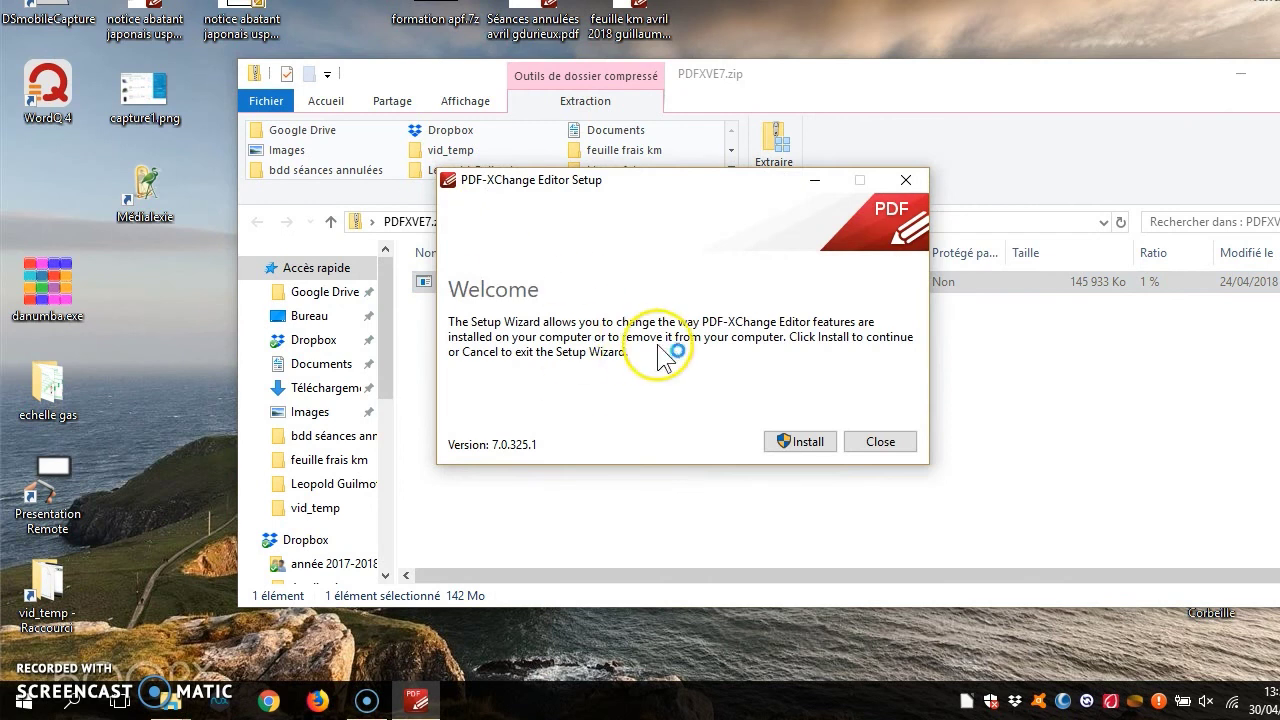
# Step: Start the PDF-XChange Editor setup wizard and accept the terms of its license agreement
pyautogui.click(797, 443)
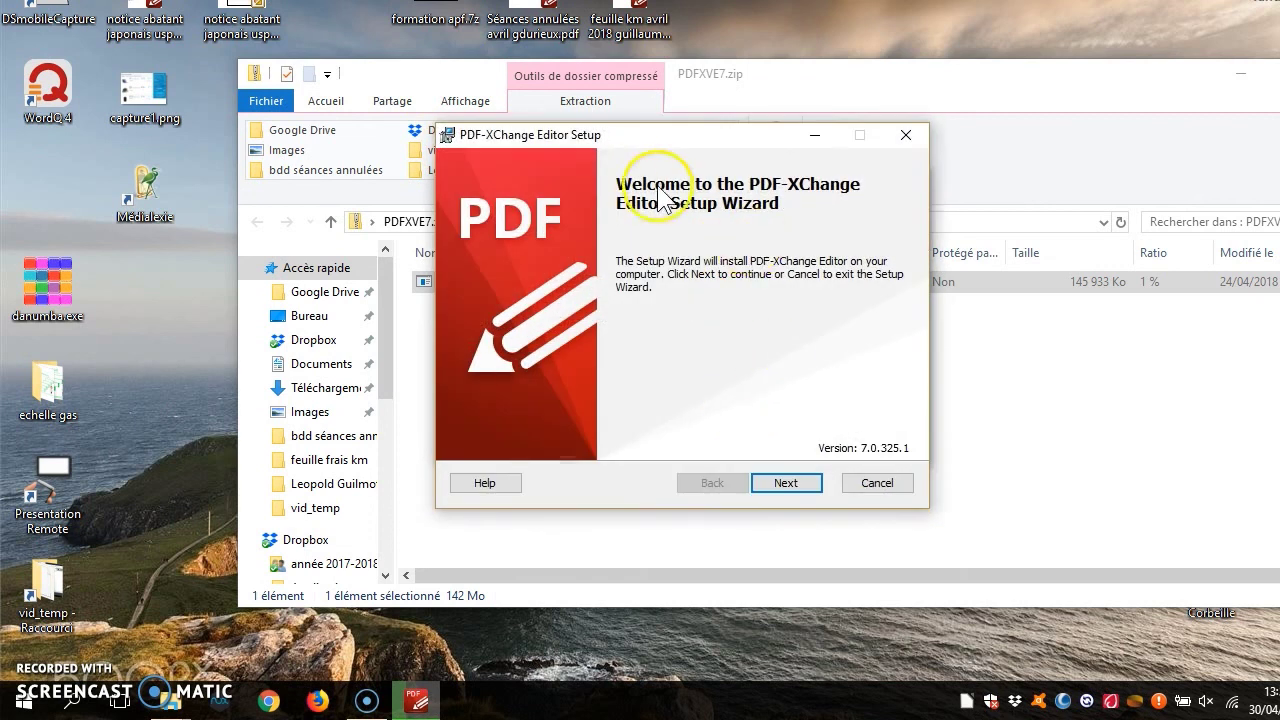
pyautogui.click(784, 482)
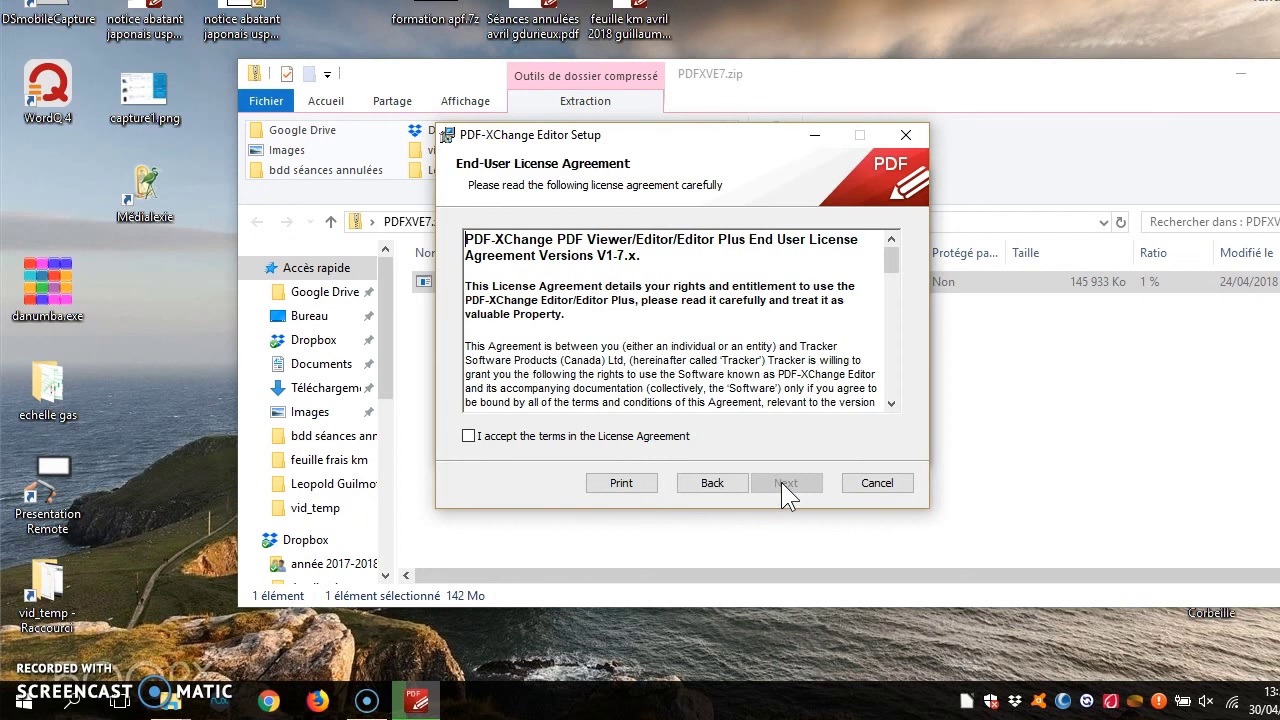
pyautogui.click(552, 447)
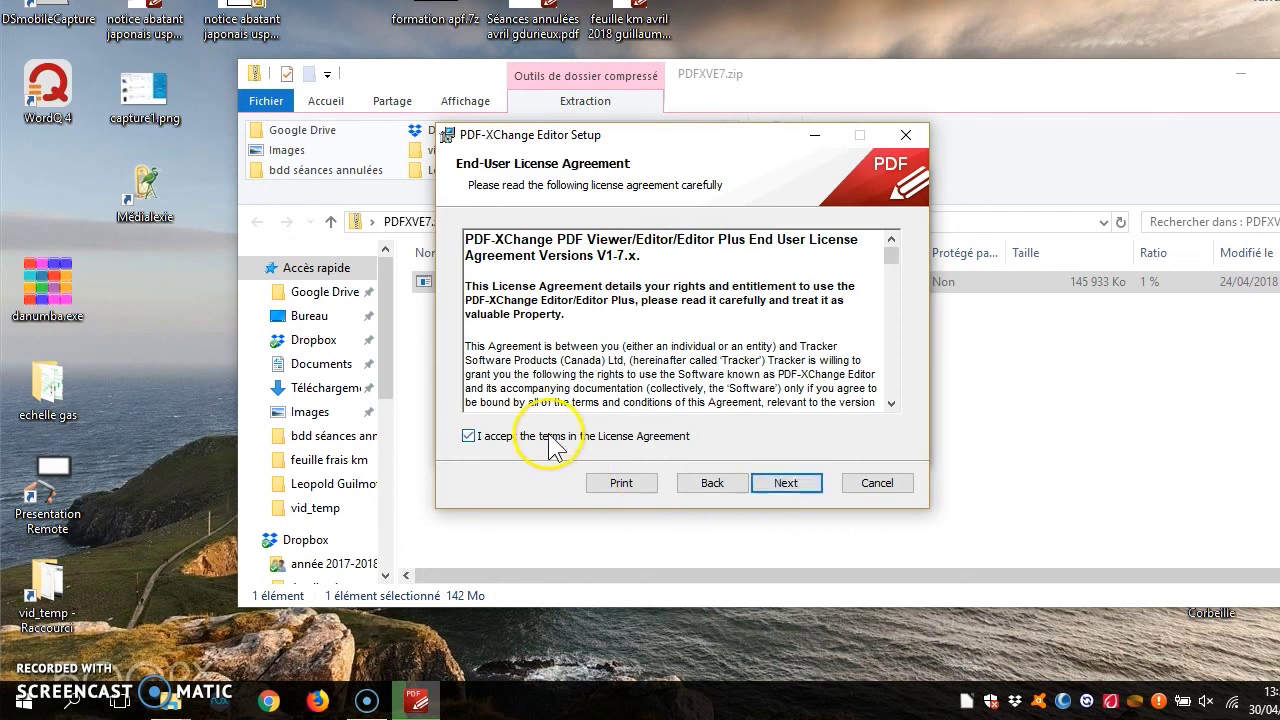
pyautogui.click(786, 483)
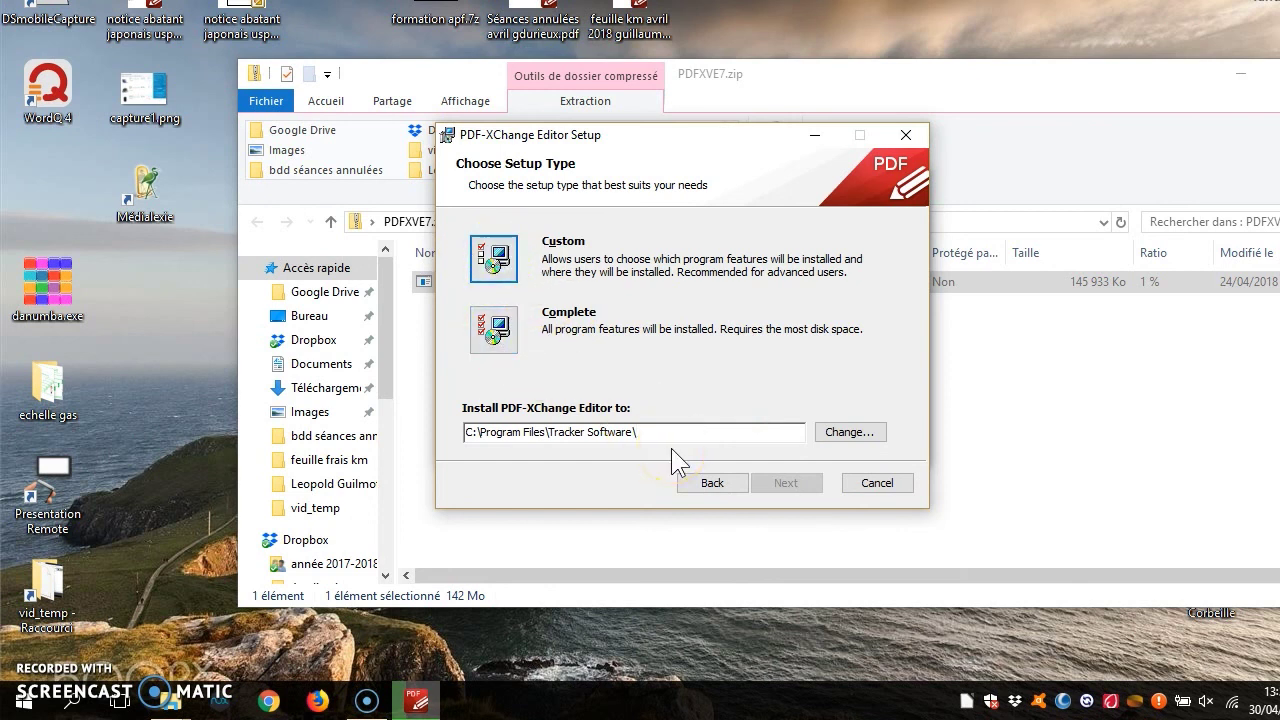
# Step: Choose the Complete setup type in the default installation folder and register as Free Version
pyautogui.click(490, 332)
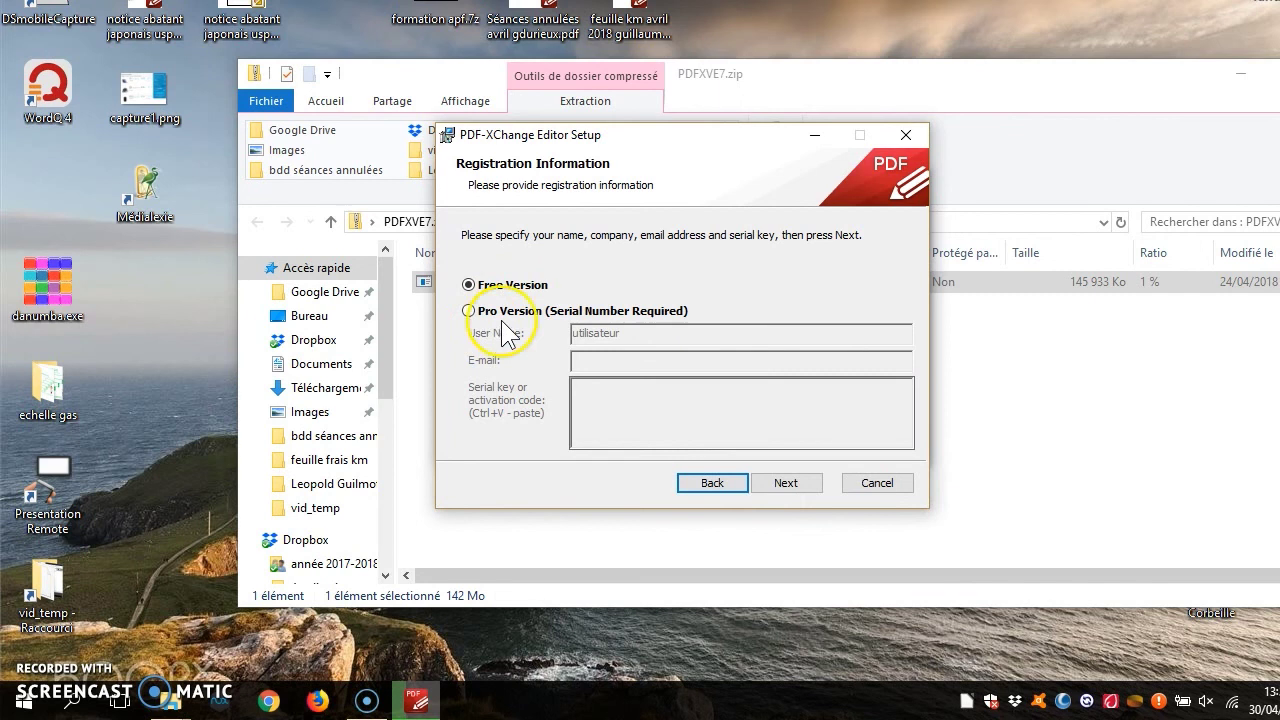
pyautogui.click(498, 288)
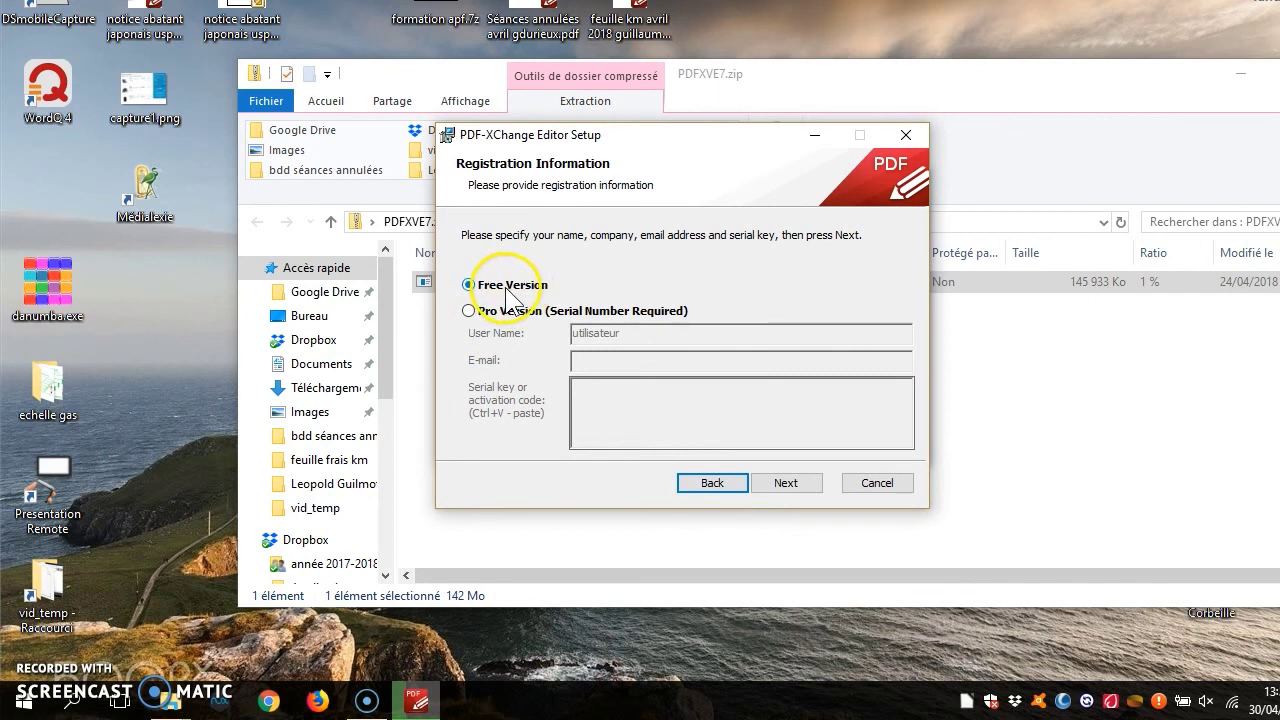
pyautogui.click(490, 290)
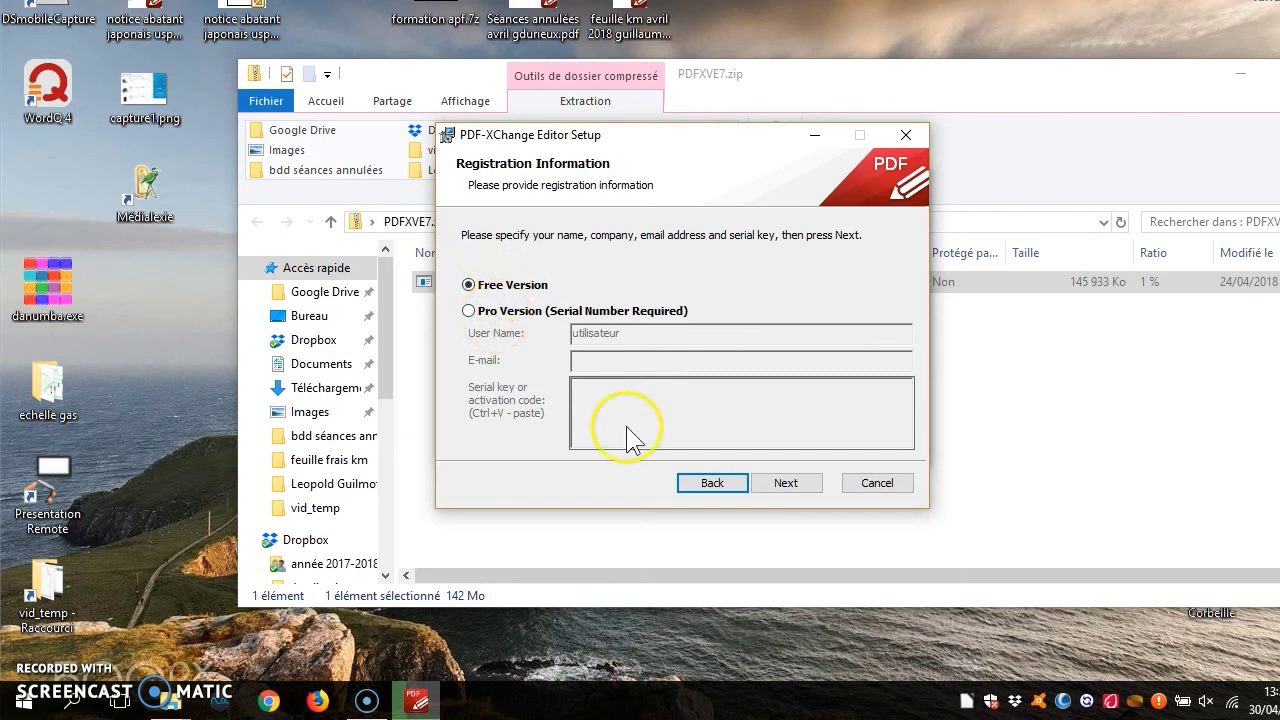
pyautogui.click(788, 484)
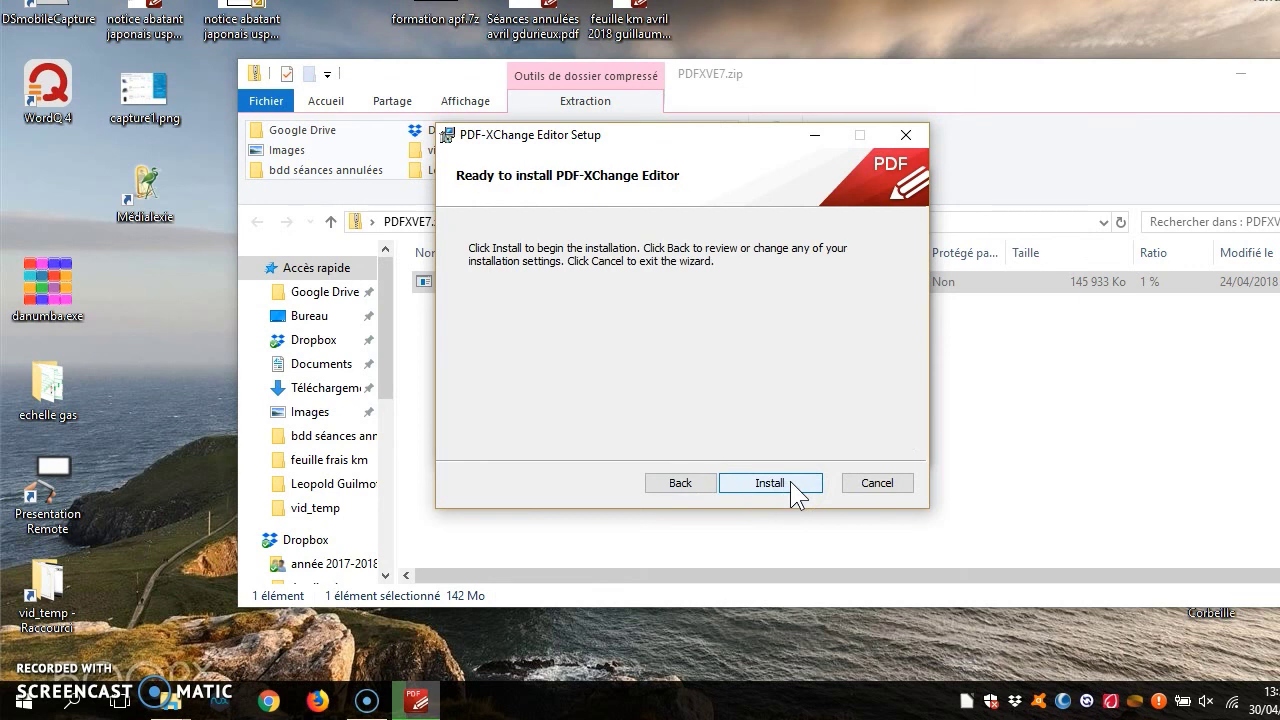
# Step: Install PDF-XChange Editor and finish the setup with Launch PDF-XChange Editor enabled
pyautogui.click(790, 481)
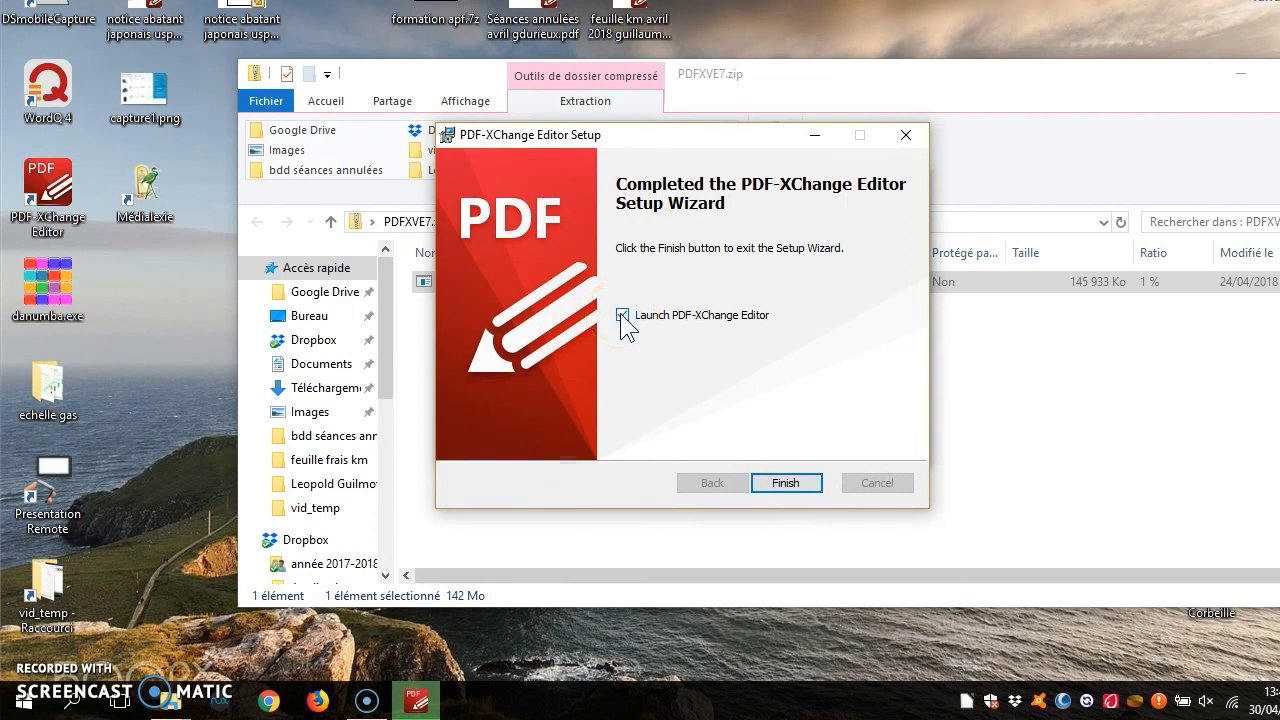
pyautogui.click(782, 483)
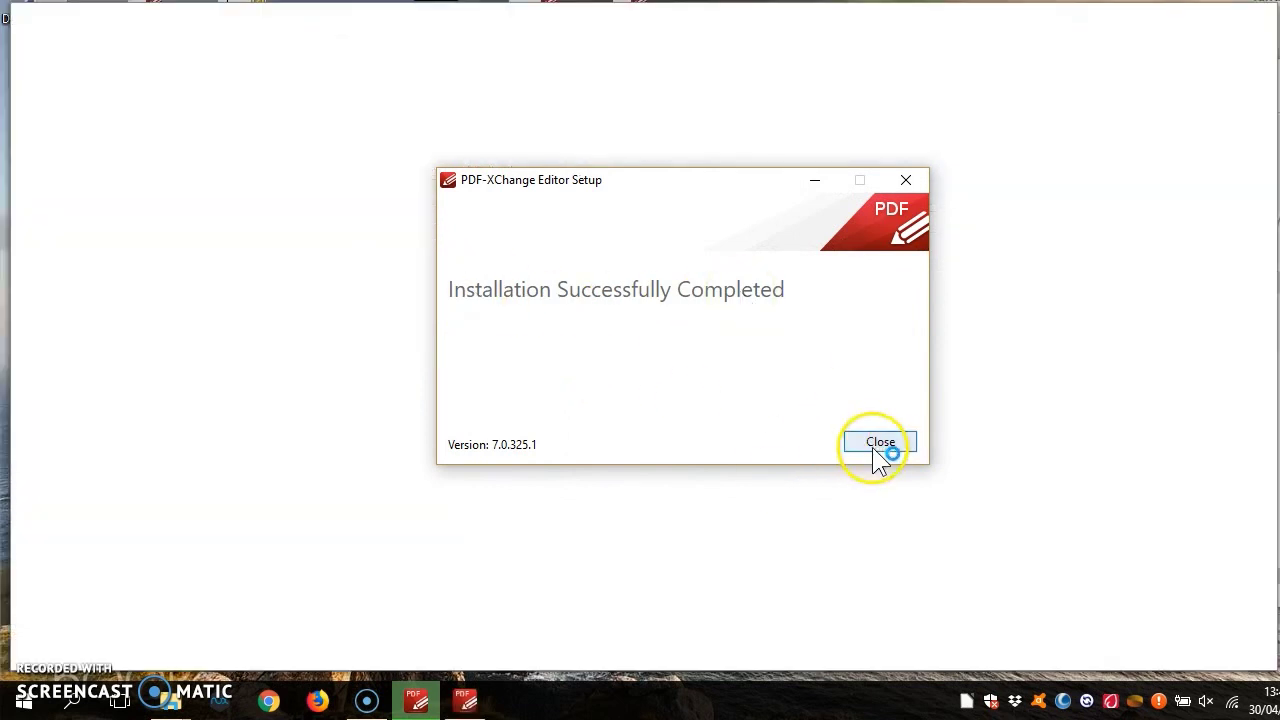
pyautogui.click(872, 441)
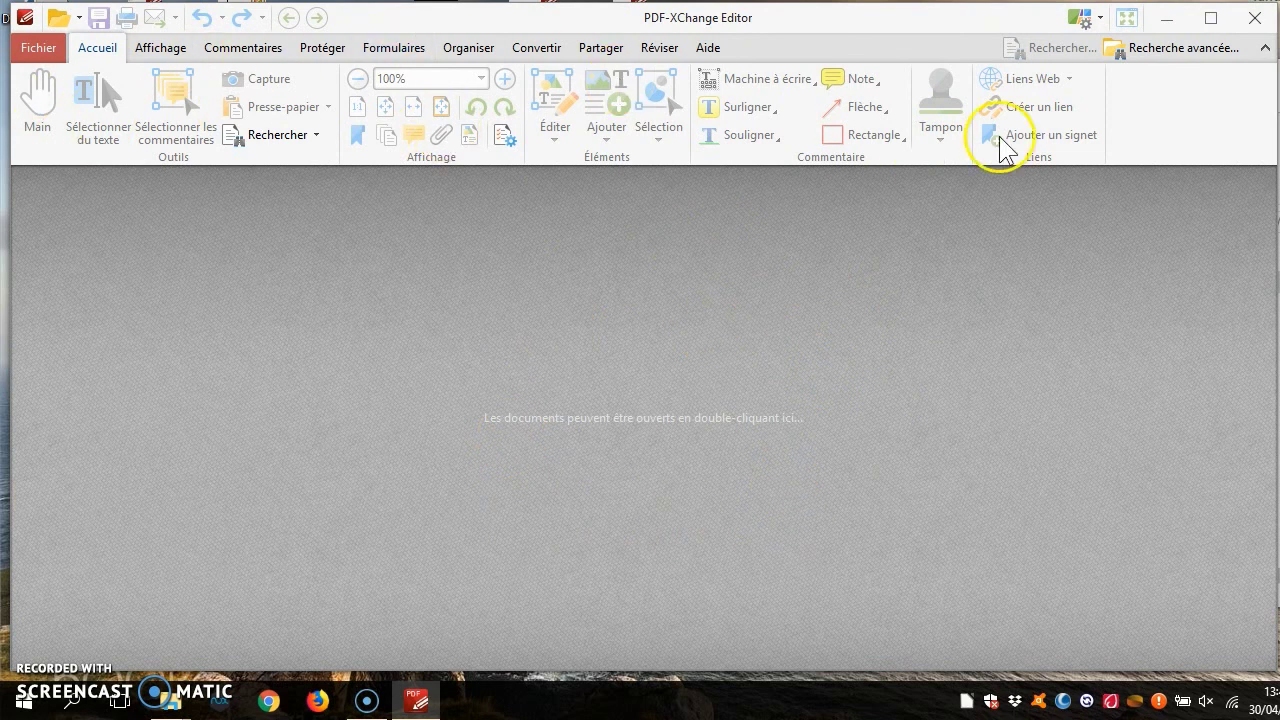
# Step: Examine the editor's recent files page and its display, comment, protection, form, organising and conversion commands
pyautogui.click(170, 55)
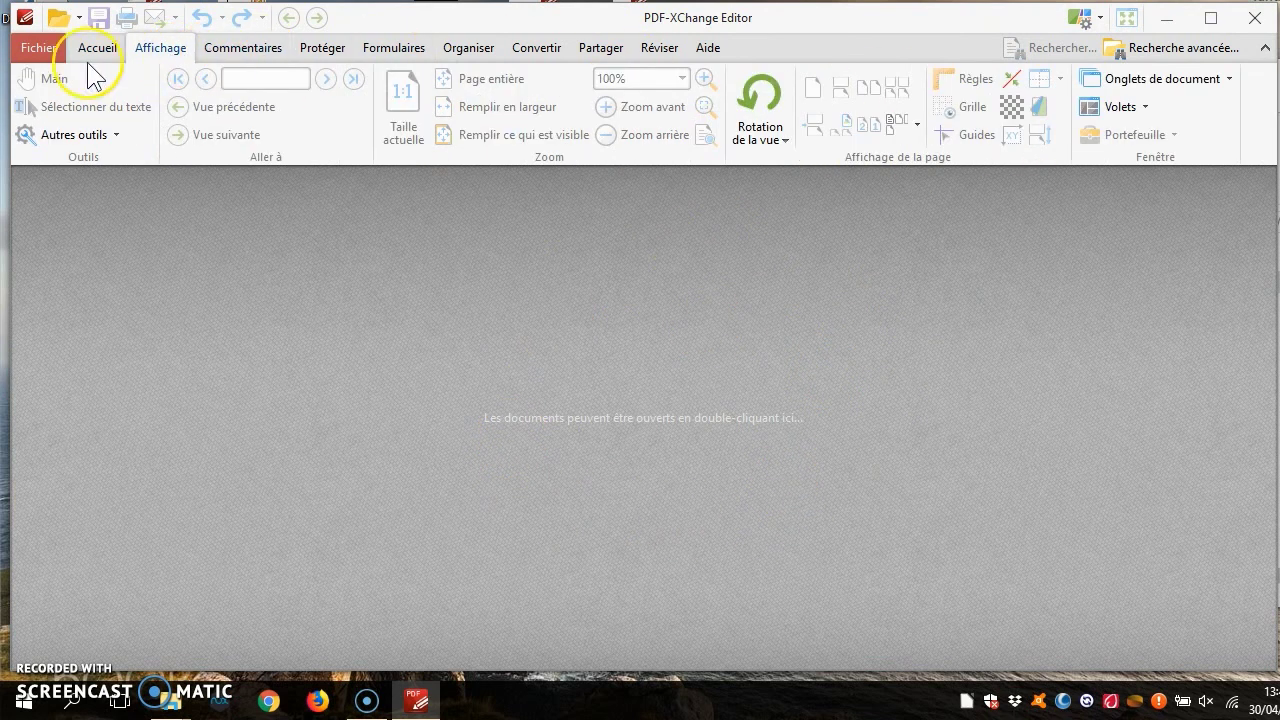
pyautogui.click(36, 44)
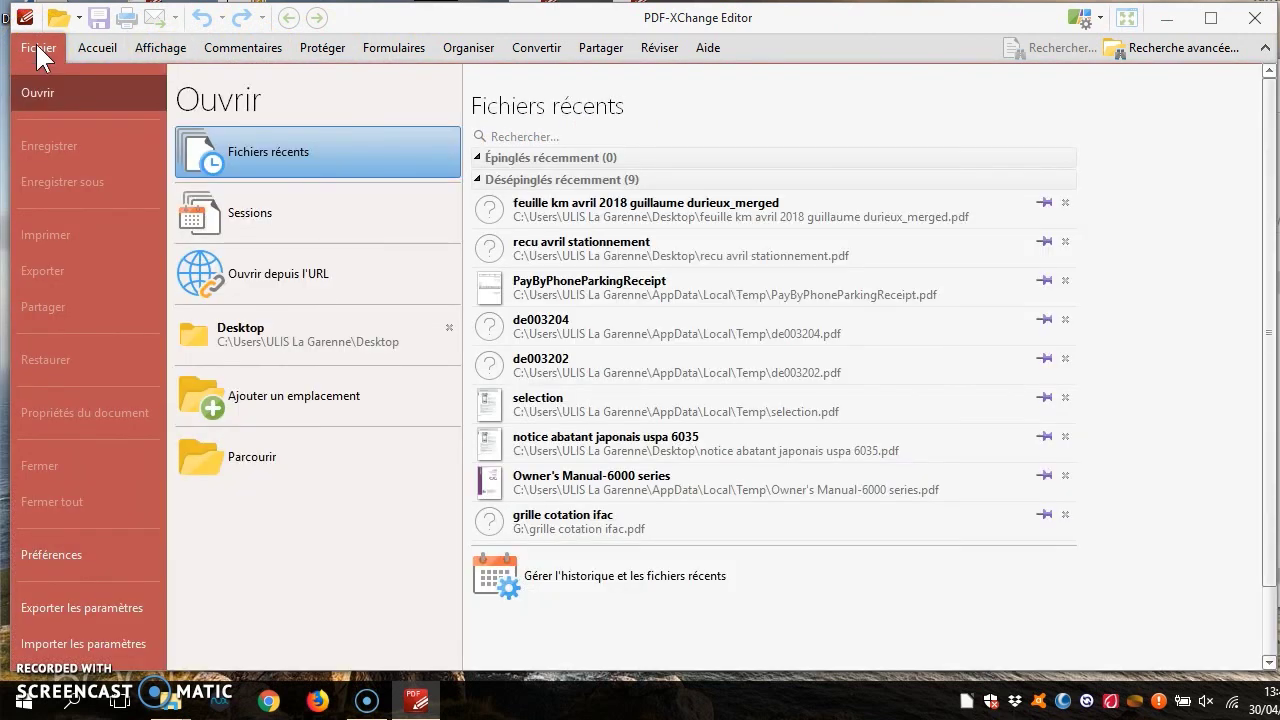
pyautogui.click(236, 383)
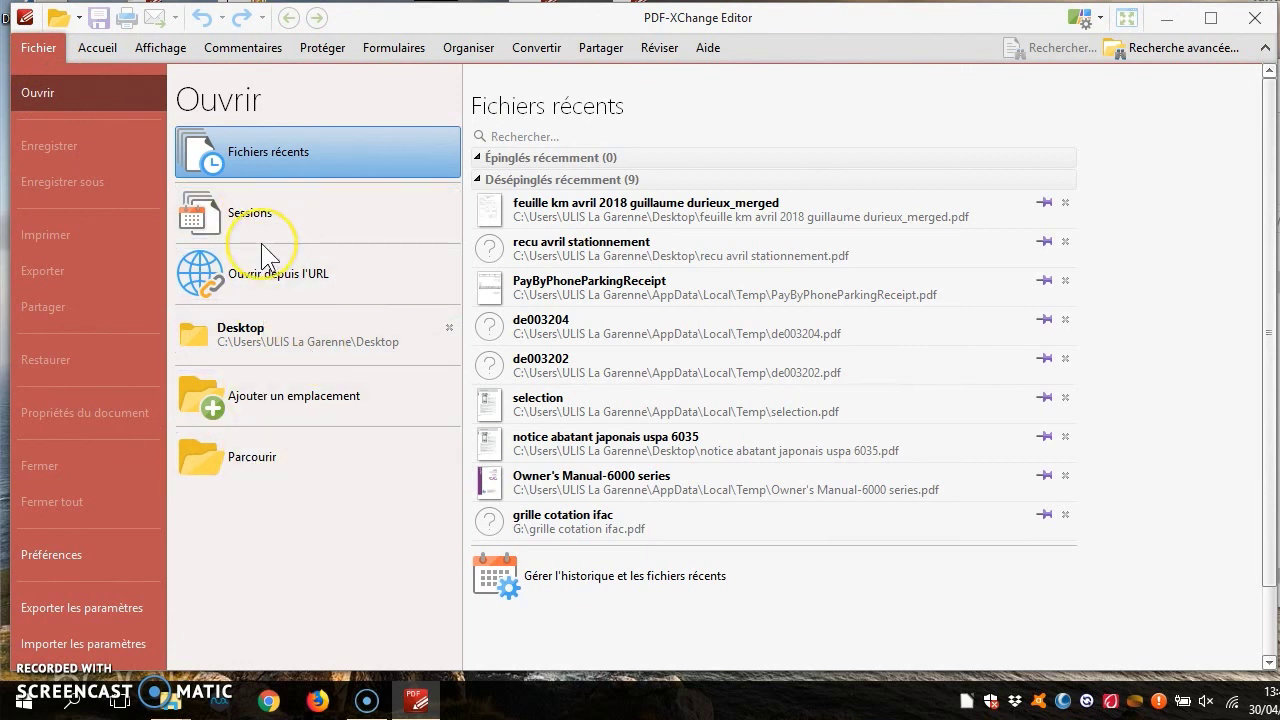
pyautogui.click(102, 51)
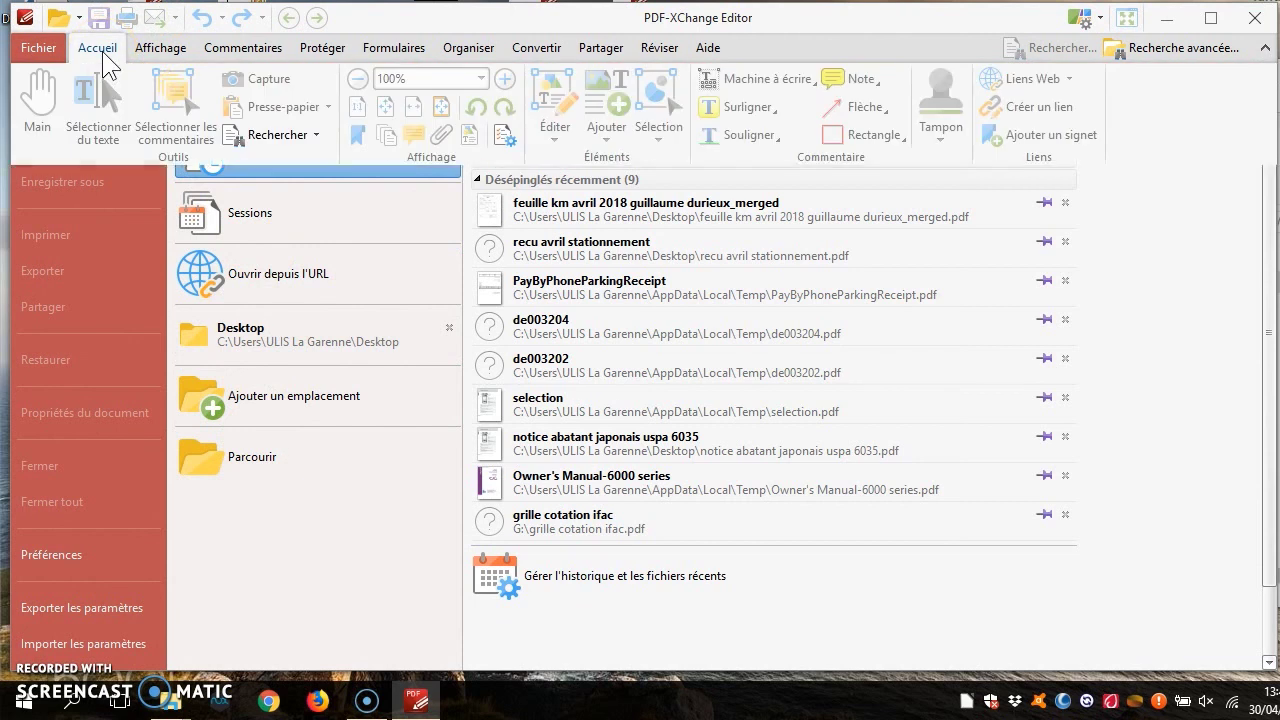
pyautogui.click(152, 57)
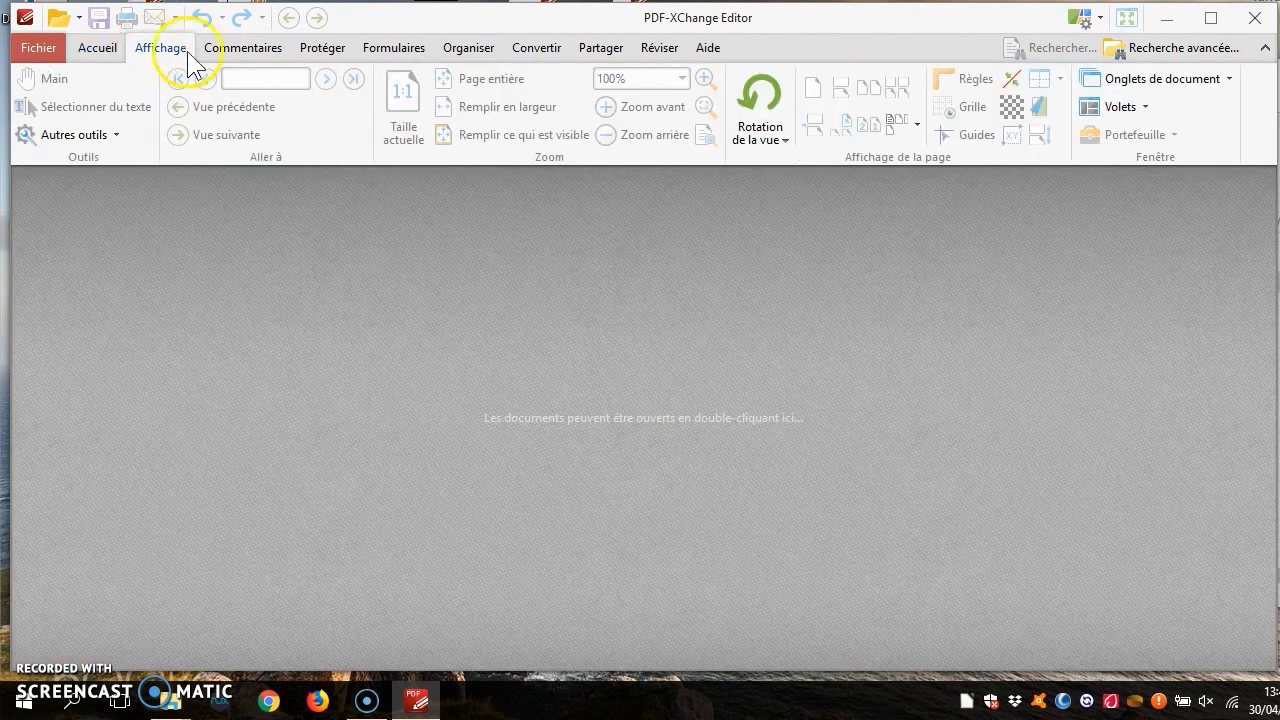
pyautogui.click(246, 50)
pyautogui.click(323, 54)
pyautogui.click(390, 50)
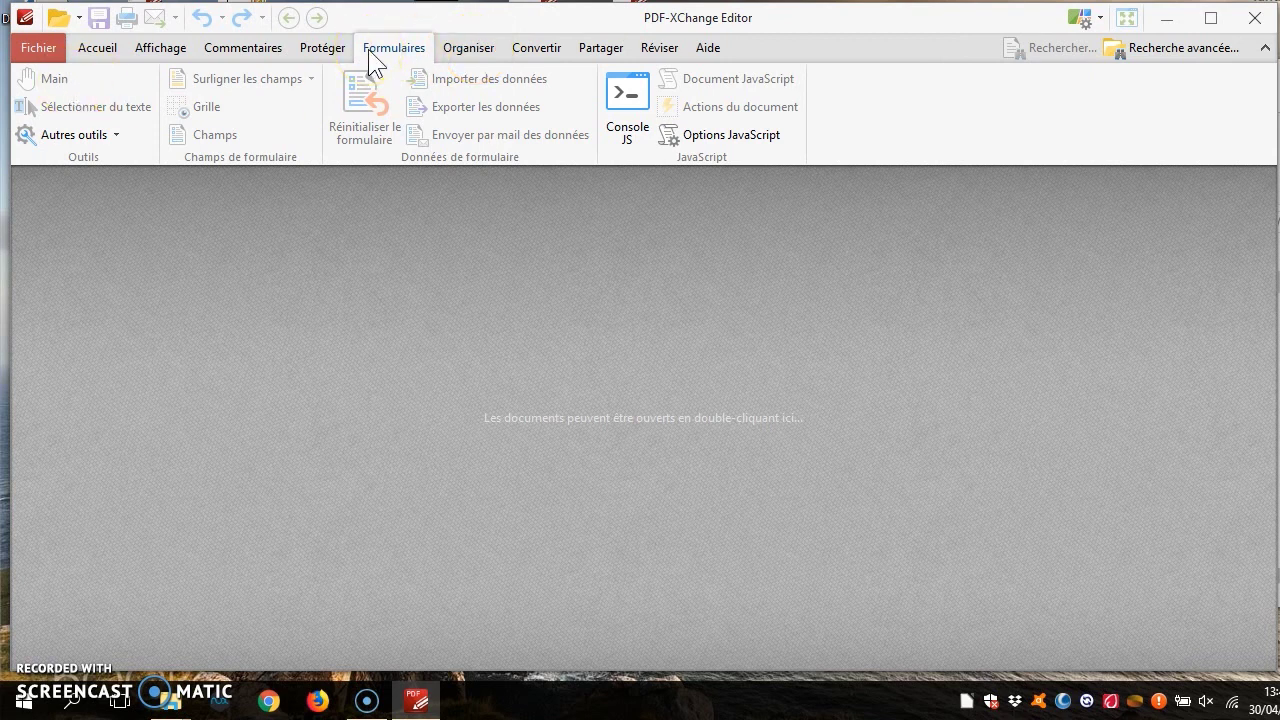
pyautogui.click(469, 52)
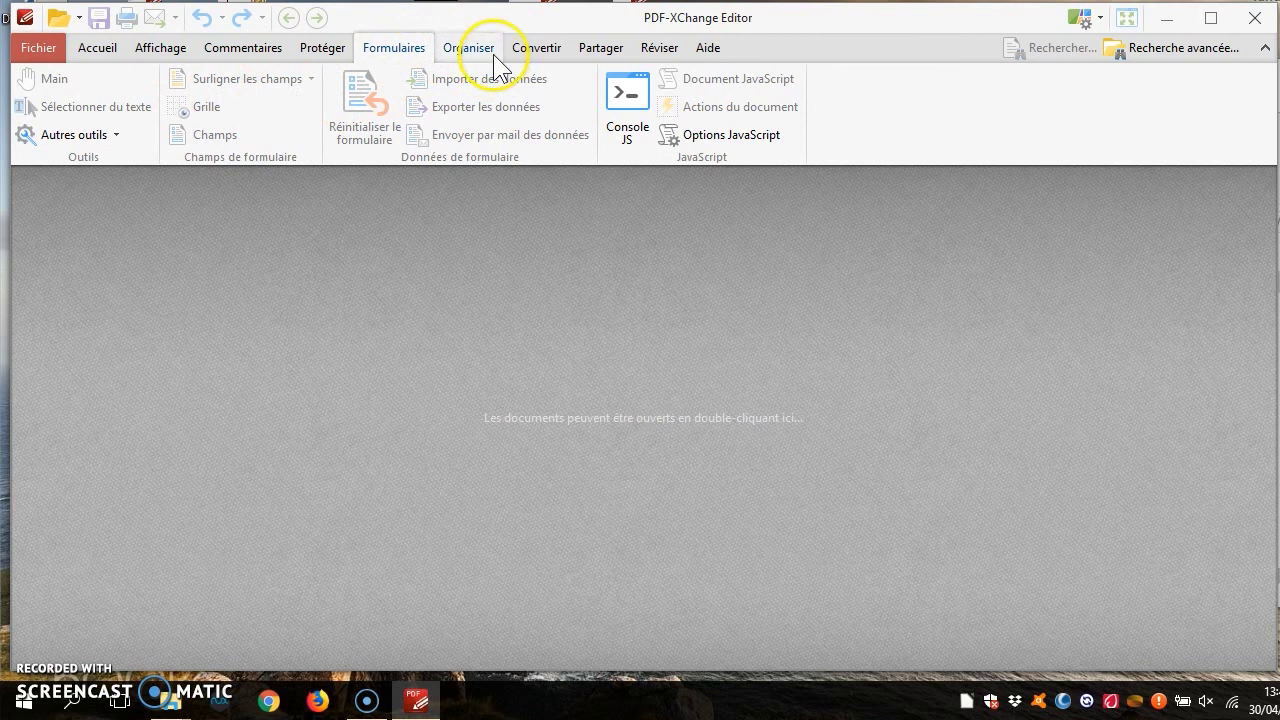
pyautogui.click(525, 55)
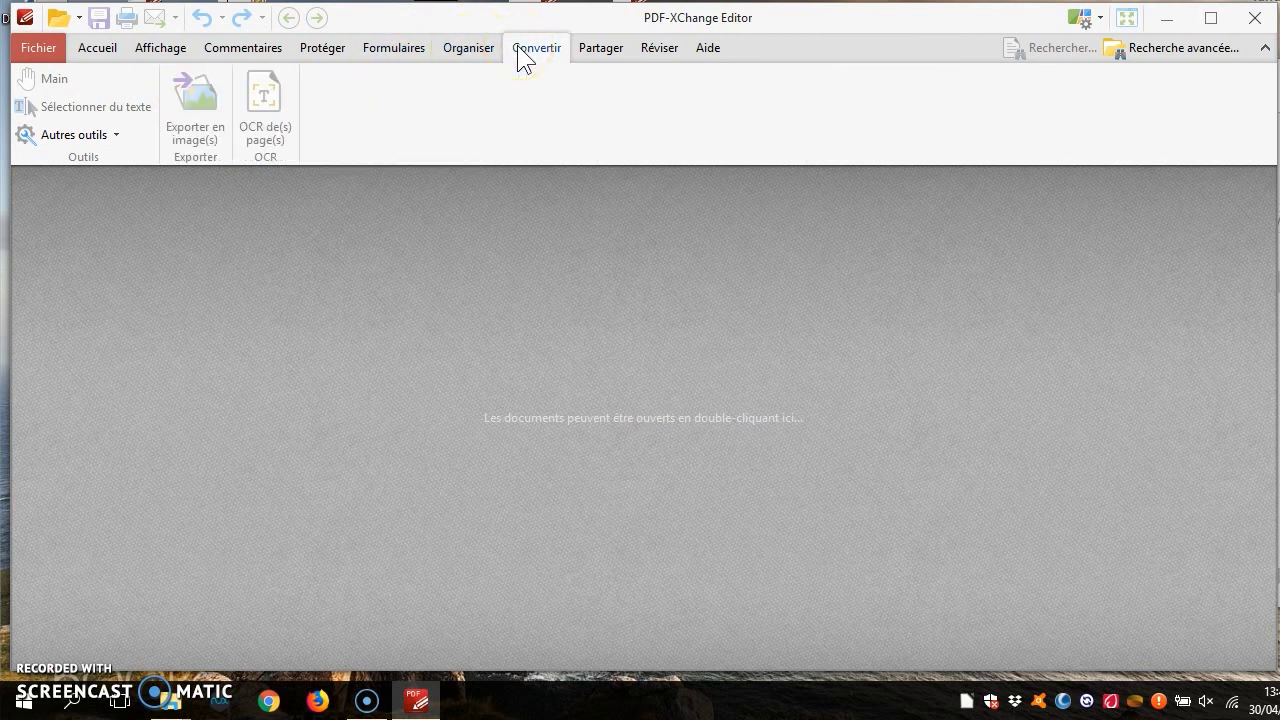
pyautogui.click(162, 92)
# Step: In the registration preferences, leave the option to hide all functions requiring a licence enabled and apply the preferences
pyautogui.click(34, 49)
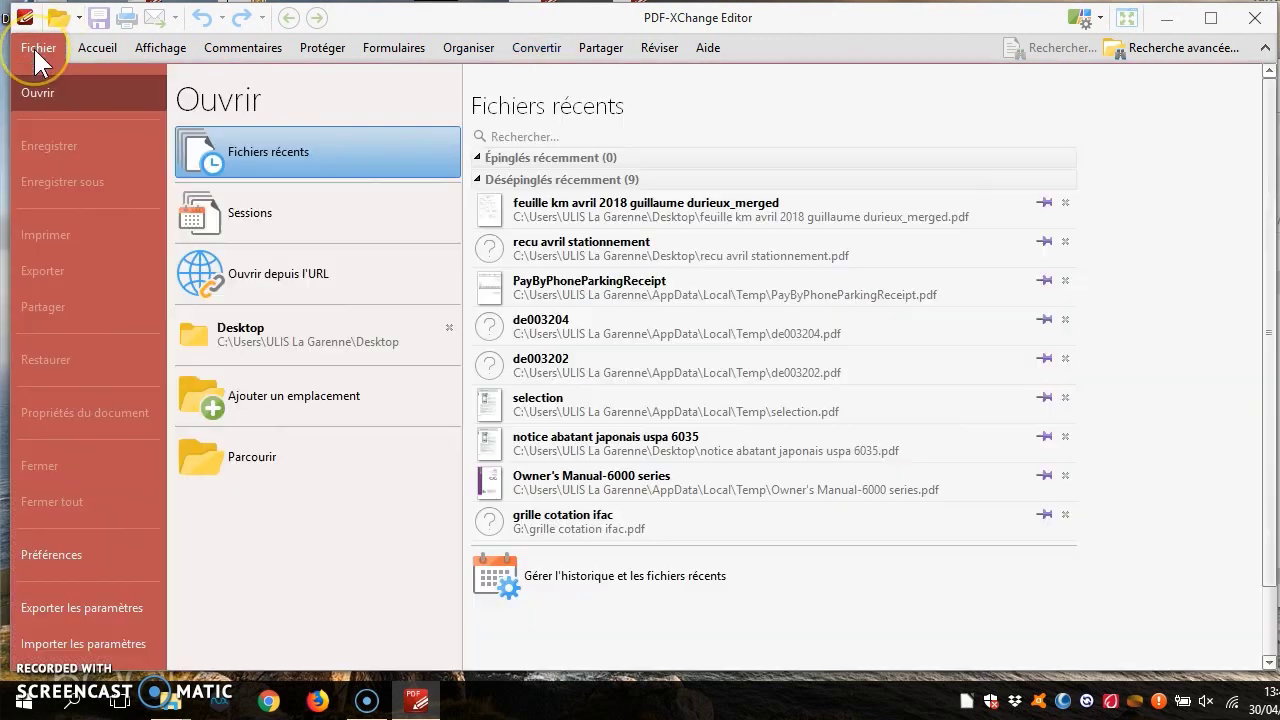
pyautogui.click(88, 556)
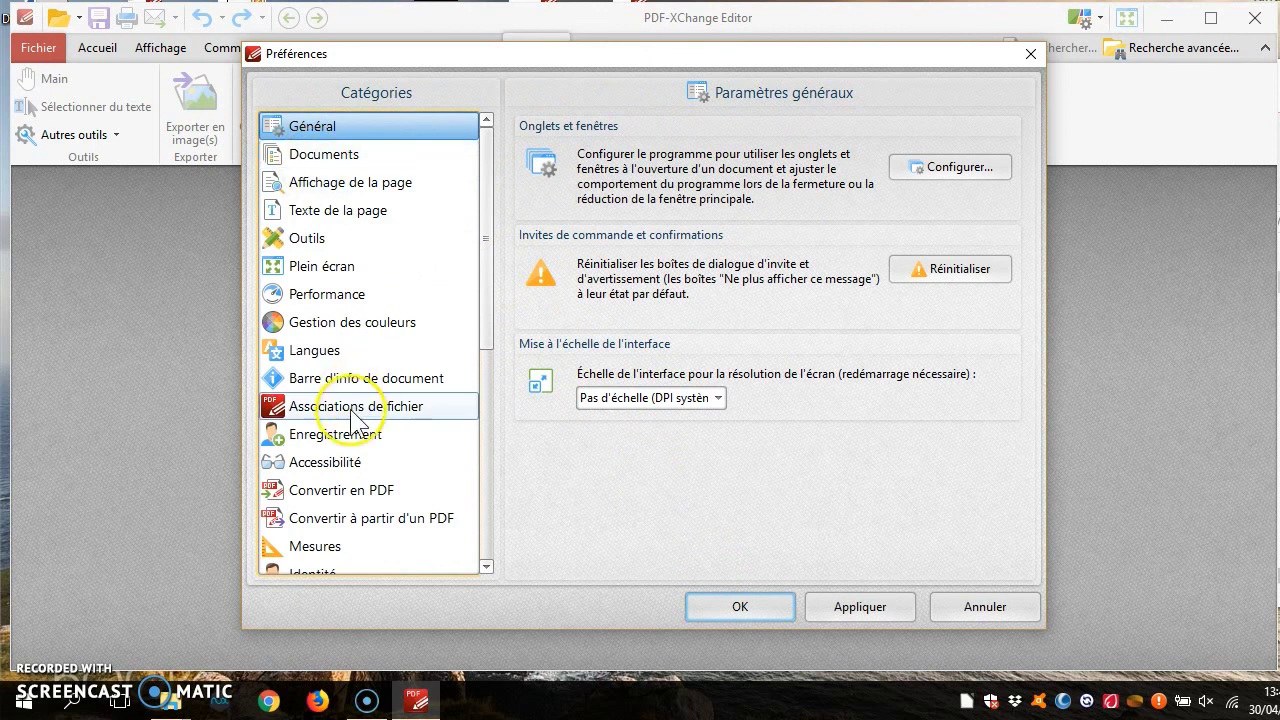
pyautogui.click(305, 440)
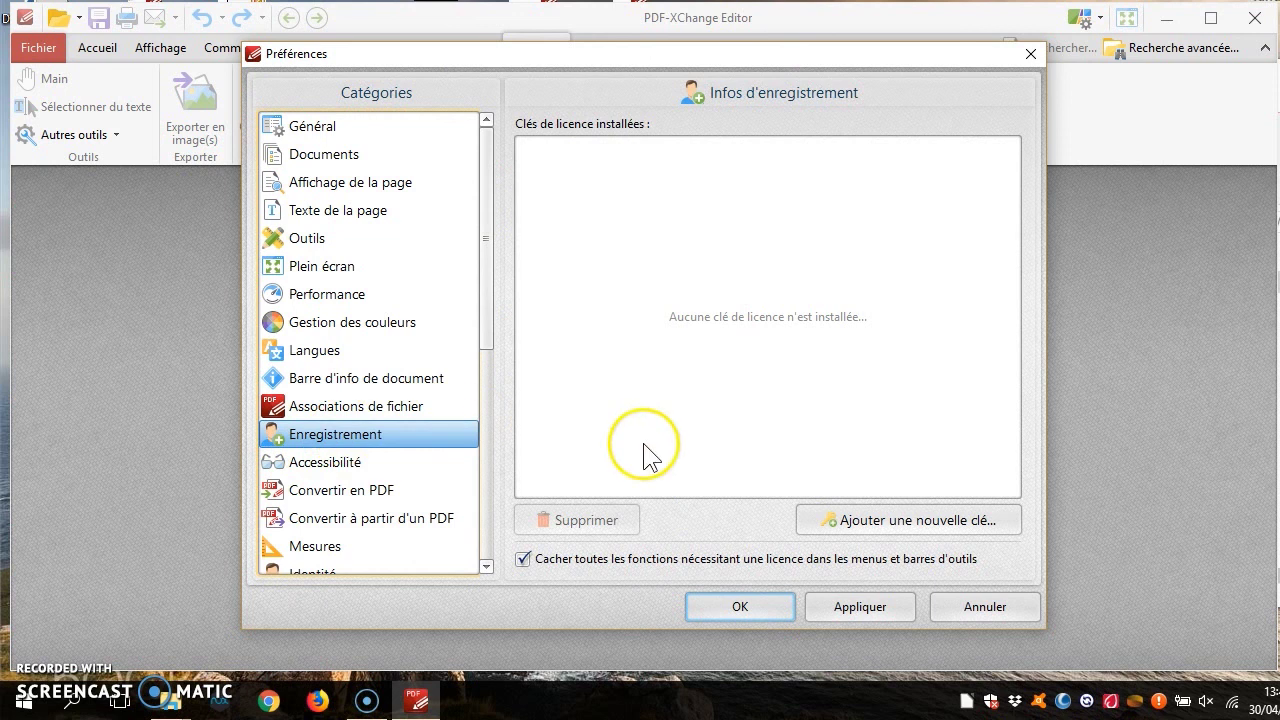
pyautogui.click(524, 560)
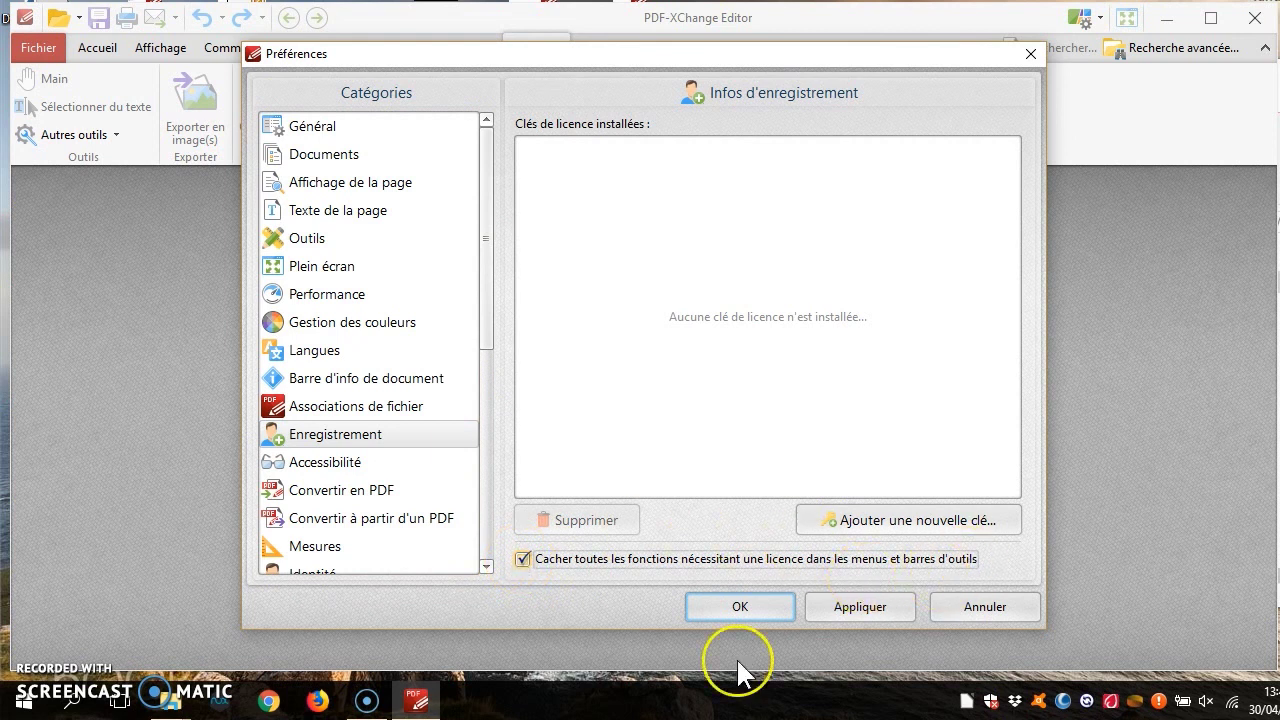
pyautogui.click(841, 604)
pyautogui.click(750, 606)
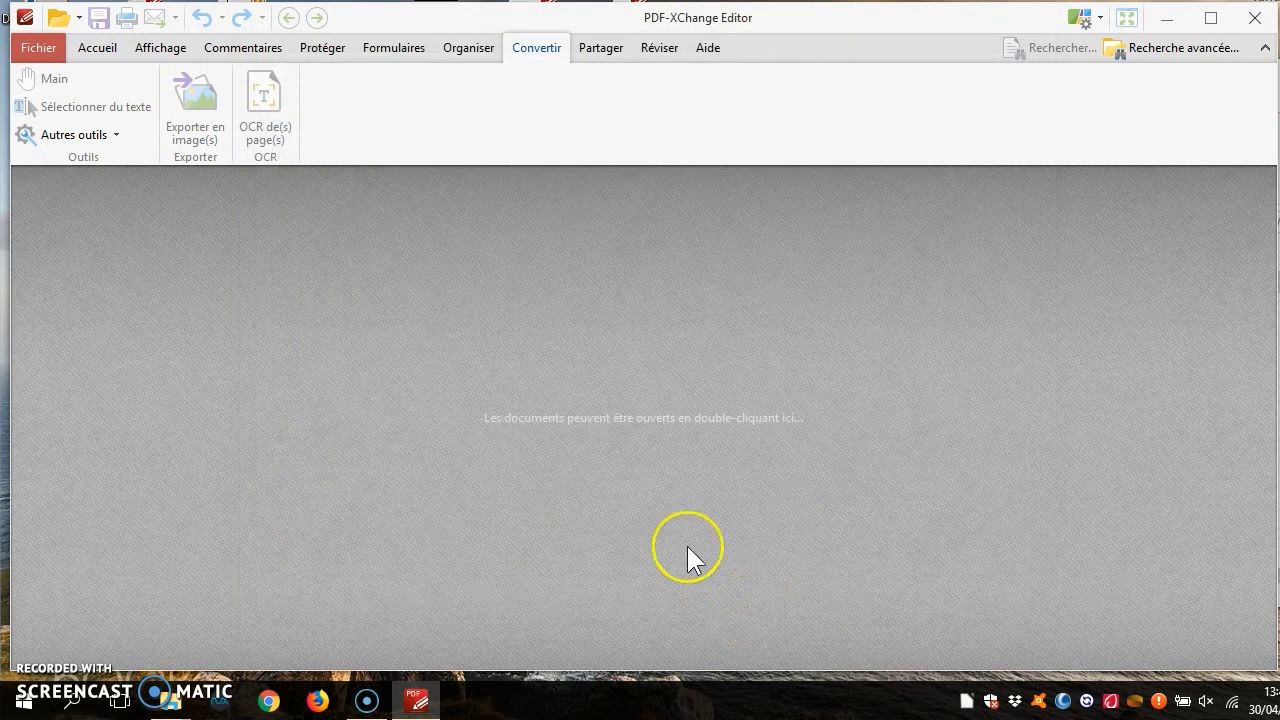
# Step: In the capture tool preferences, leave the notification sound off and the specified resolution for screenshots enabled
pyautogui.click(36, 50)
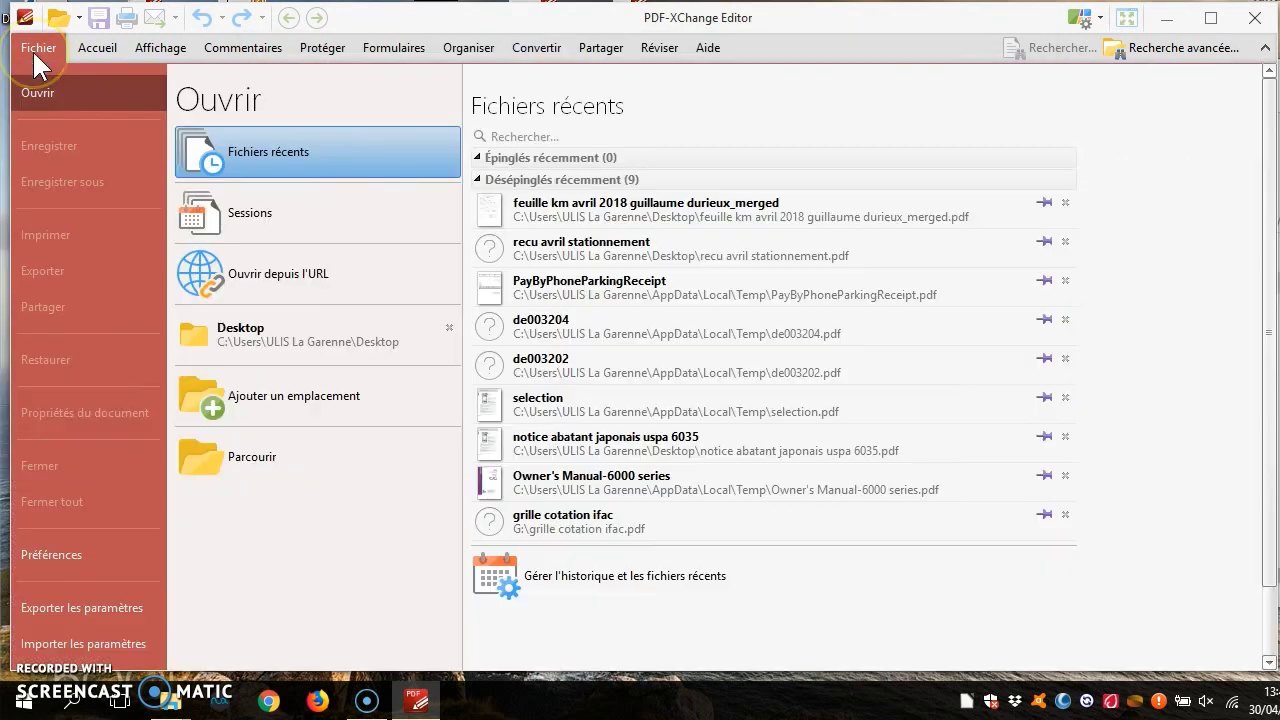
pyautogui.click(87, 548)
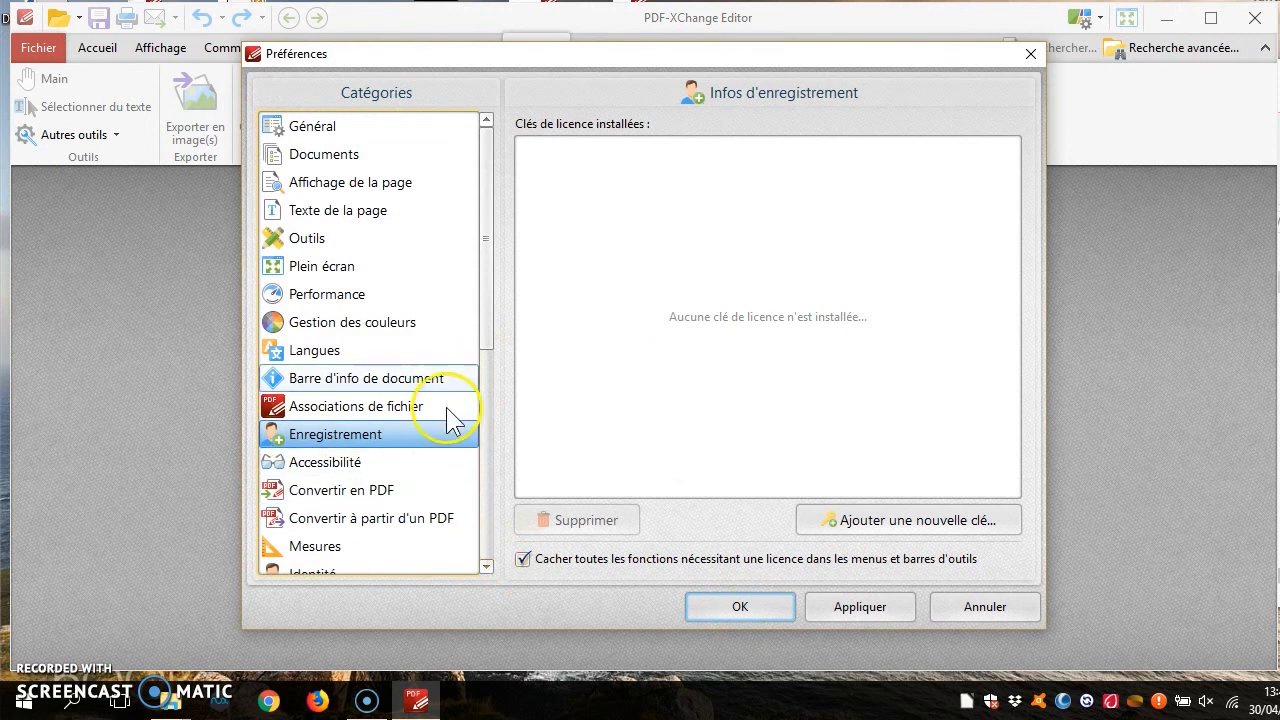
pyautogui.moveTo(486, 340); pyautogui.dragTo(523, 431)
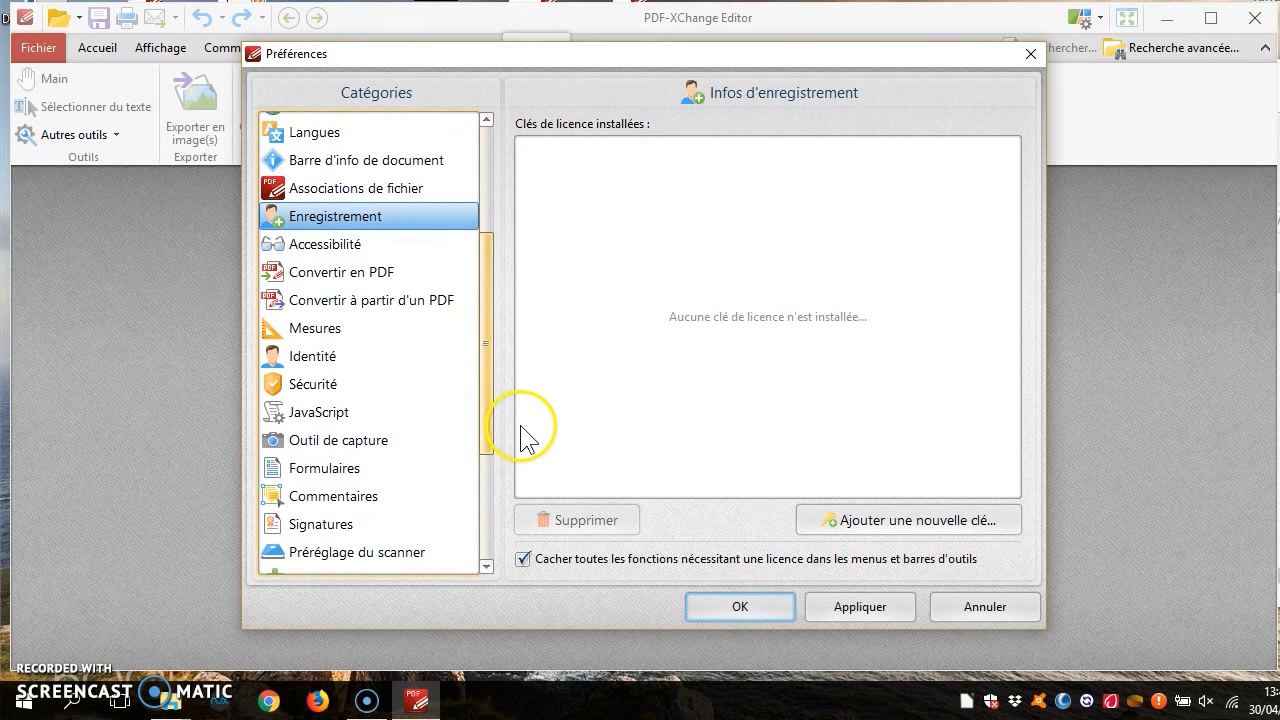
pyautogui.click(325, 450)
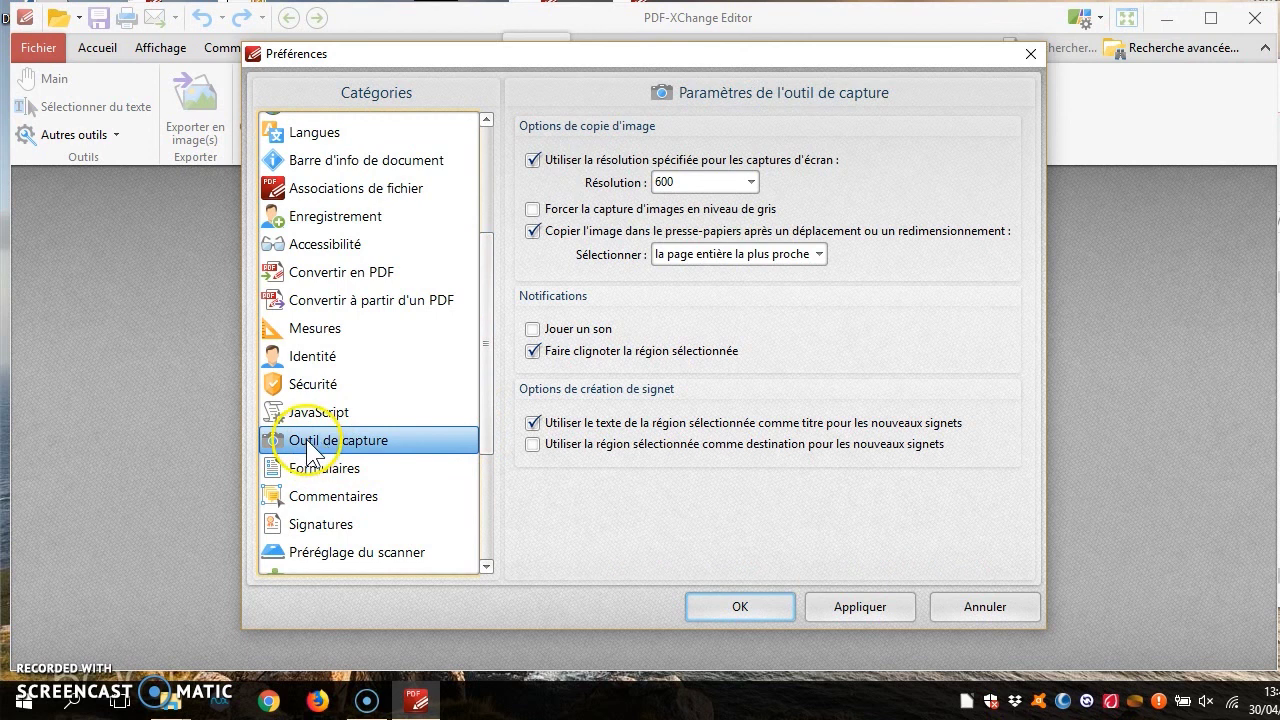
pyautogui.click(533, 330)
pyautogui.click(533, 330)
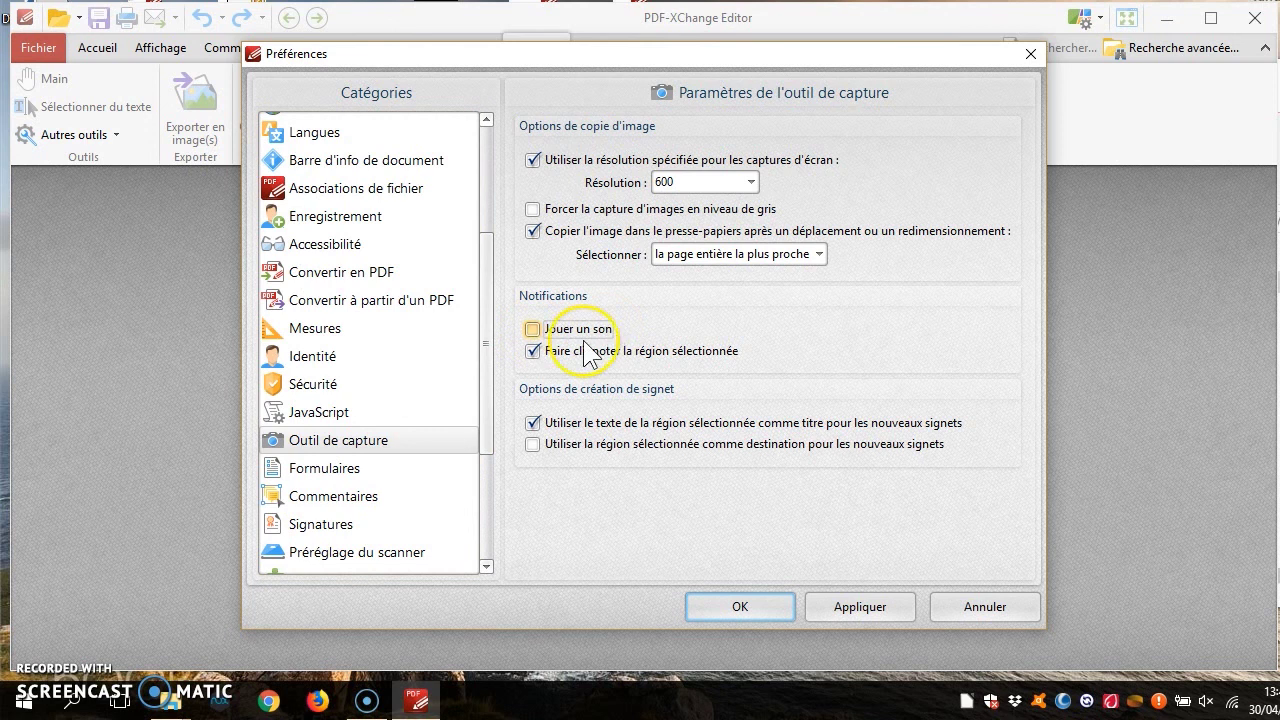
pyautogui.click(533, 162)
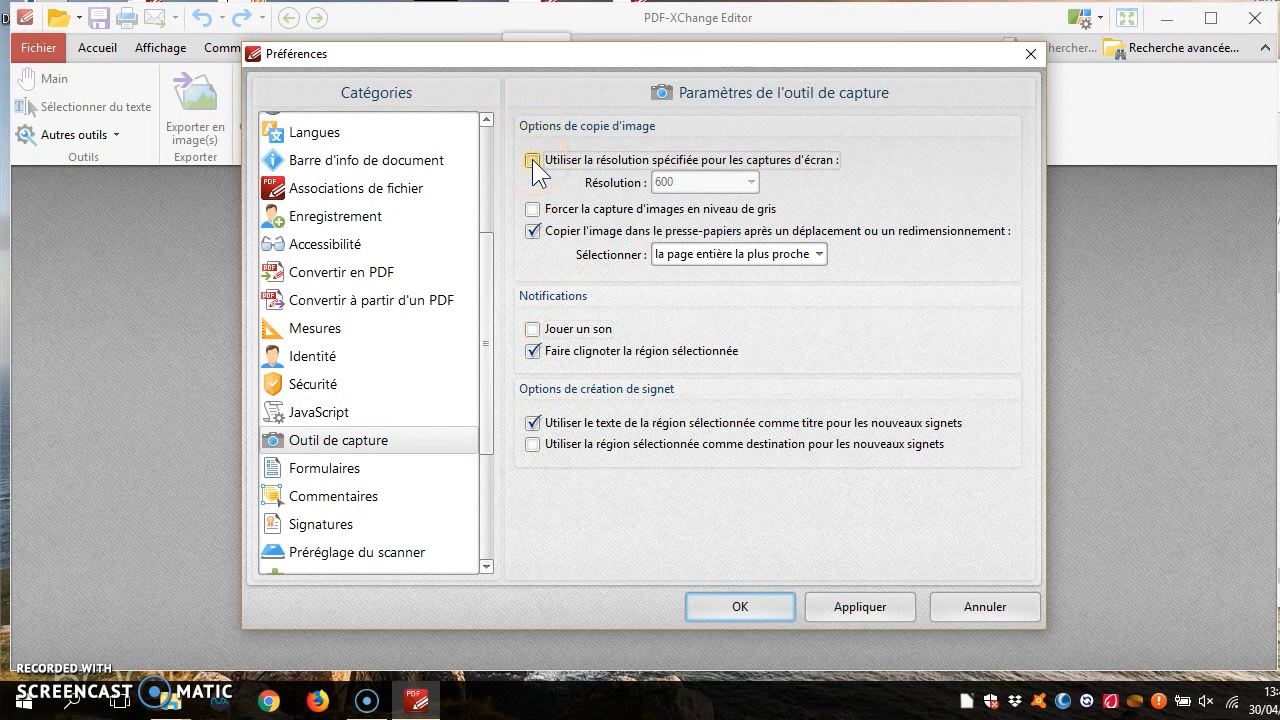
pyautogui.click(532, 160)
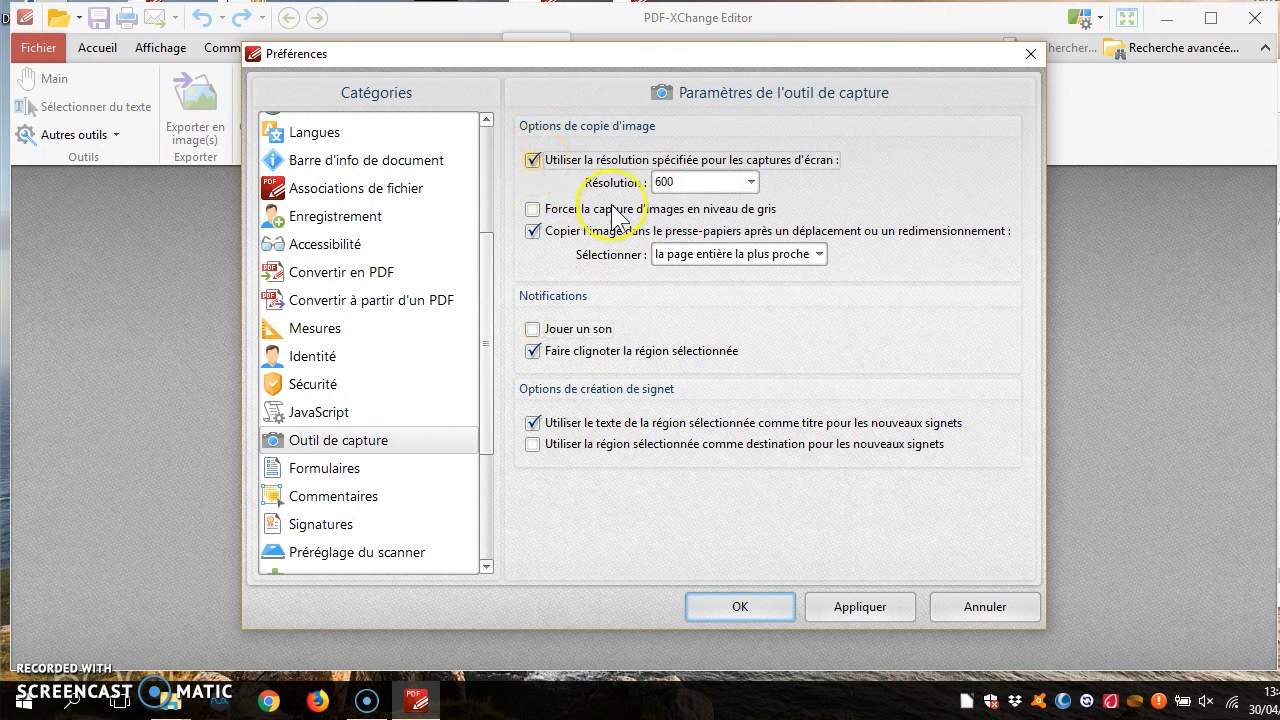
# Step: Set the capture tool's screenshot resolution to 600
pyautogui.click(752, 181)
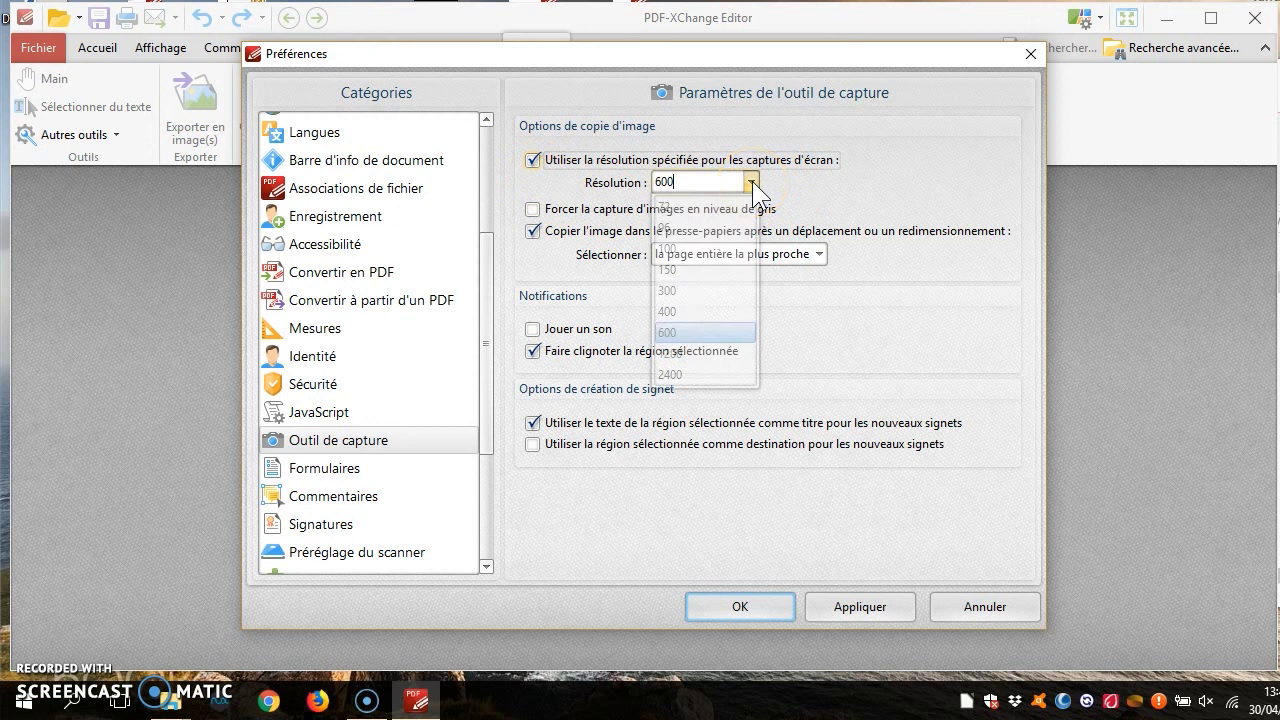
pyautogui.click(669, 335)
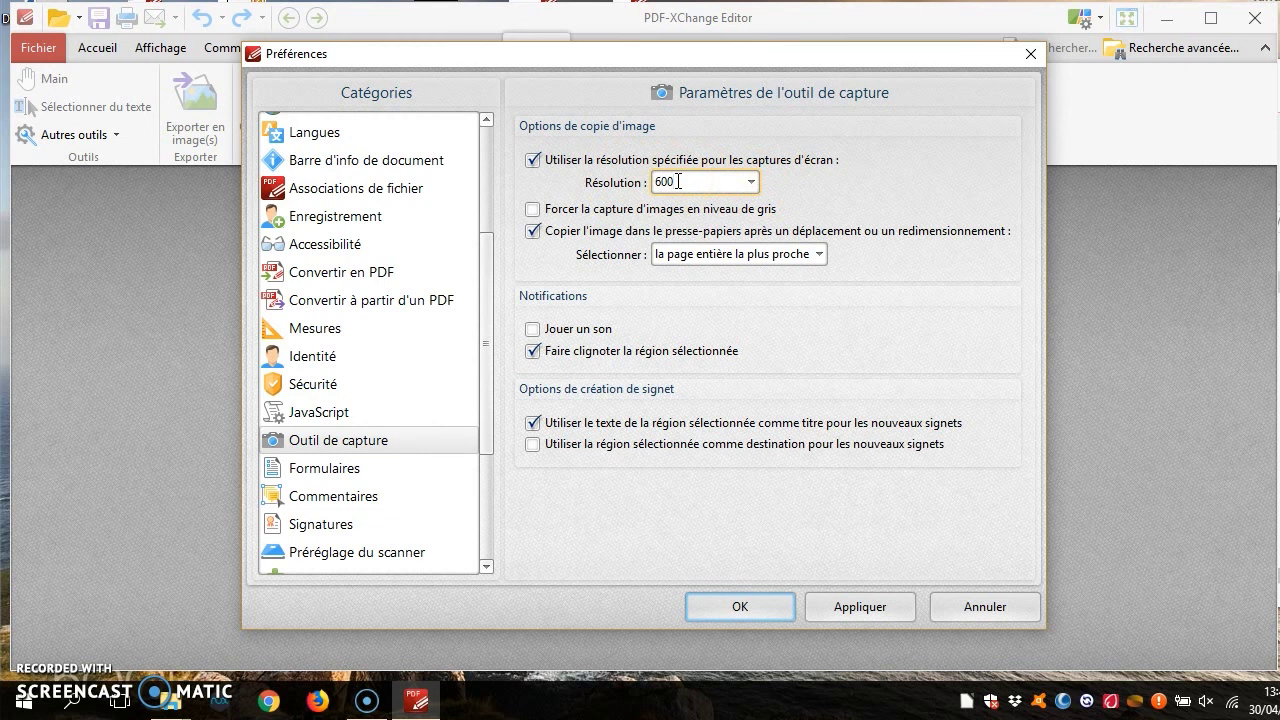
pyautogui.click(760, 184)
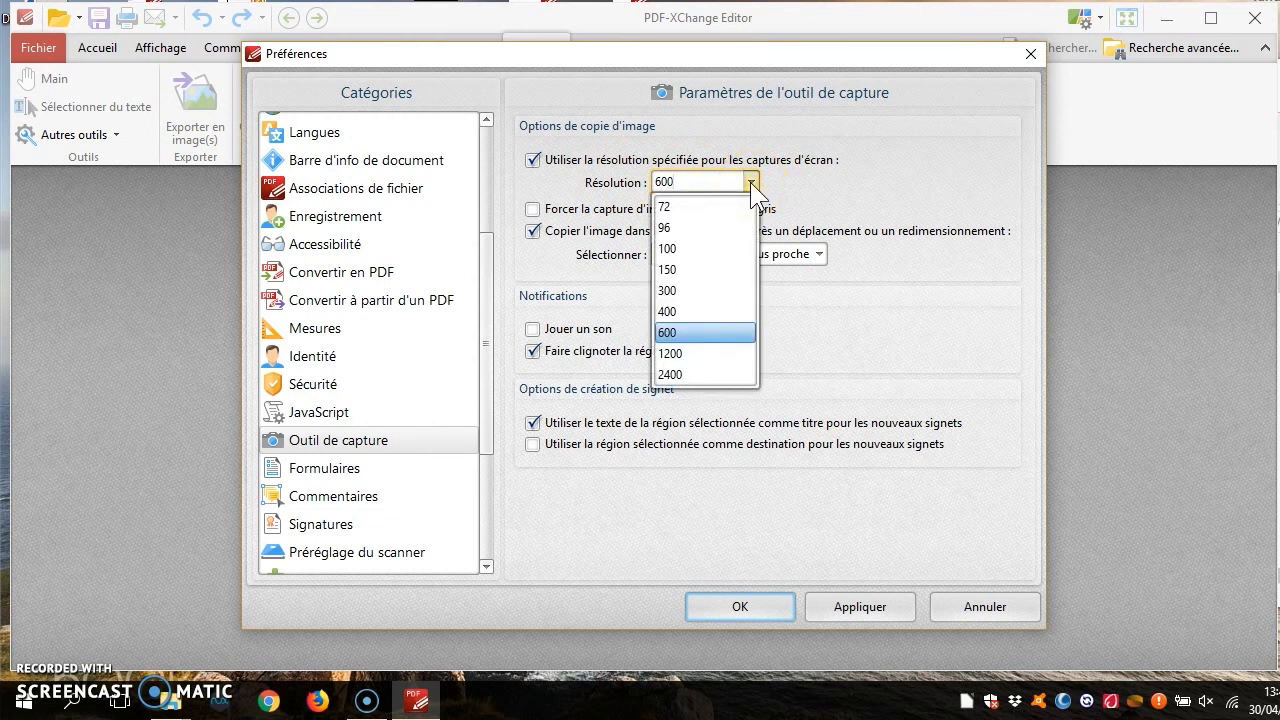
pyautogui.click(670, 348)
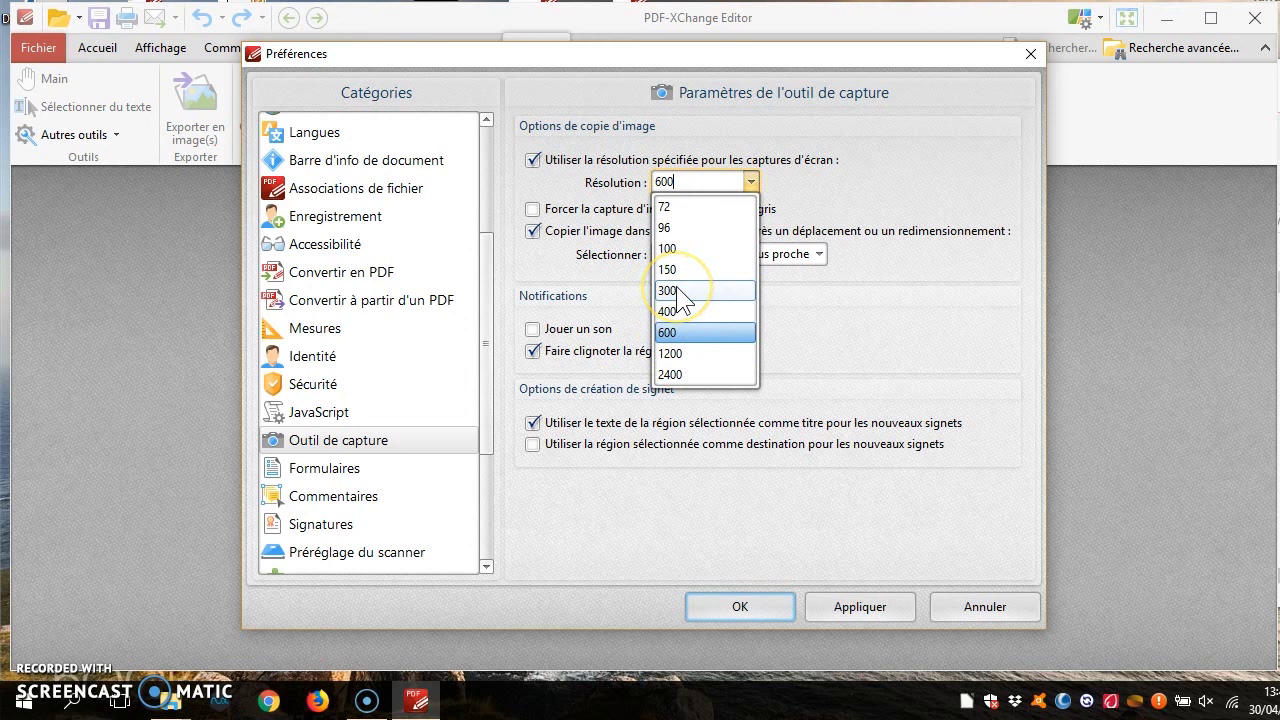
pyautogui.click(712, 332)
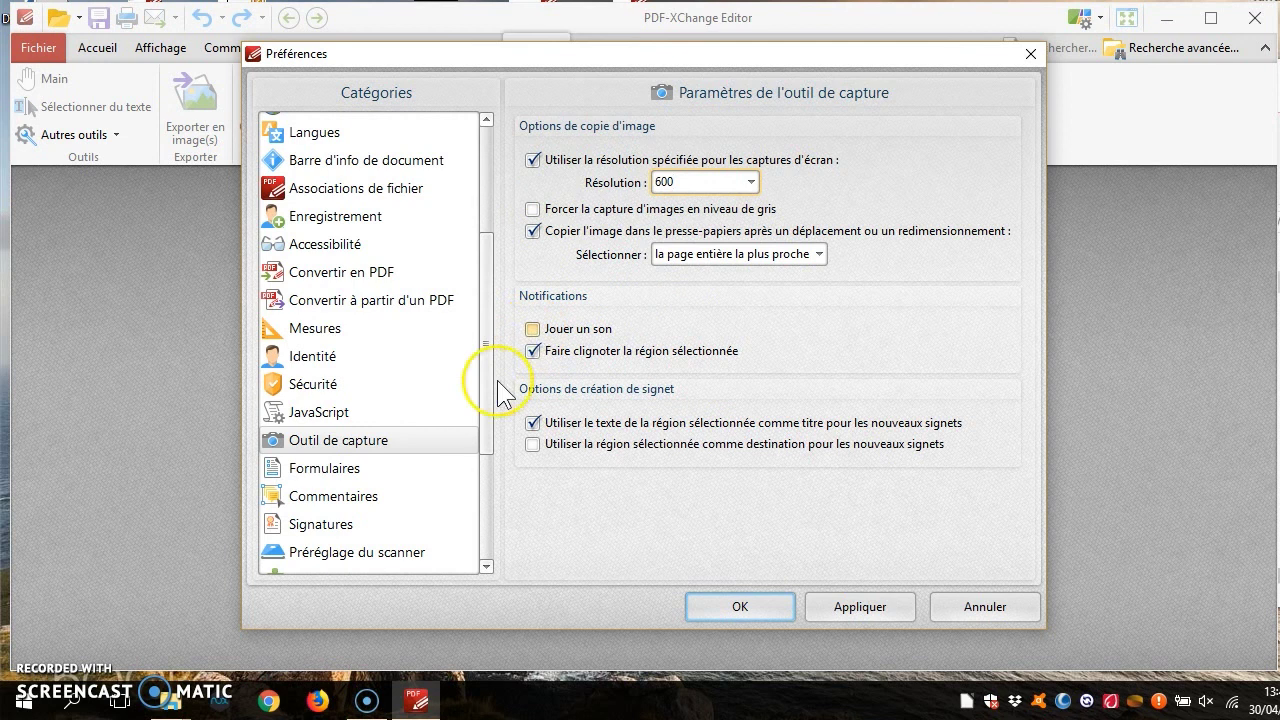
# Step: Set read-aloud to the Microsoft Hortense Desktop - French voice at 56 % volume, with the default voice and default speech attributes options disabled
pyautogui.moveTo(480, 420); pyautogui.dragTo(420, 523)
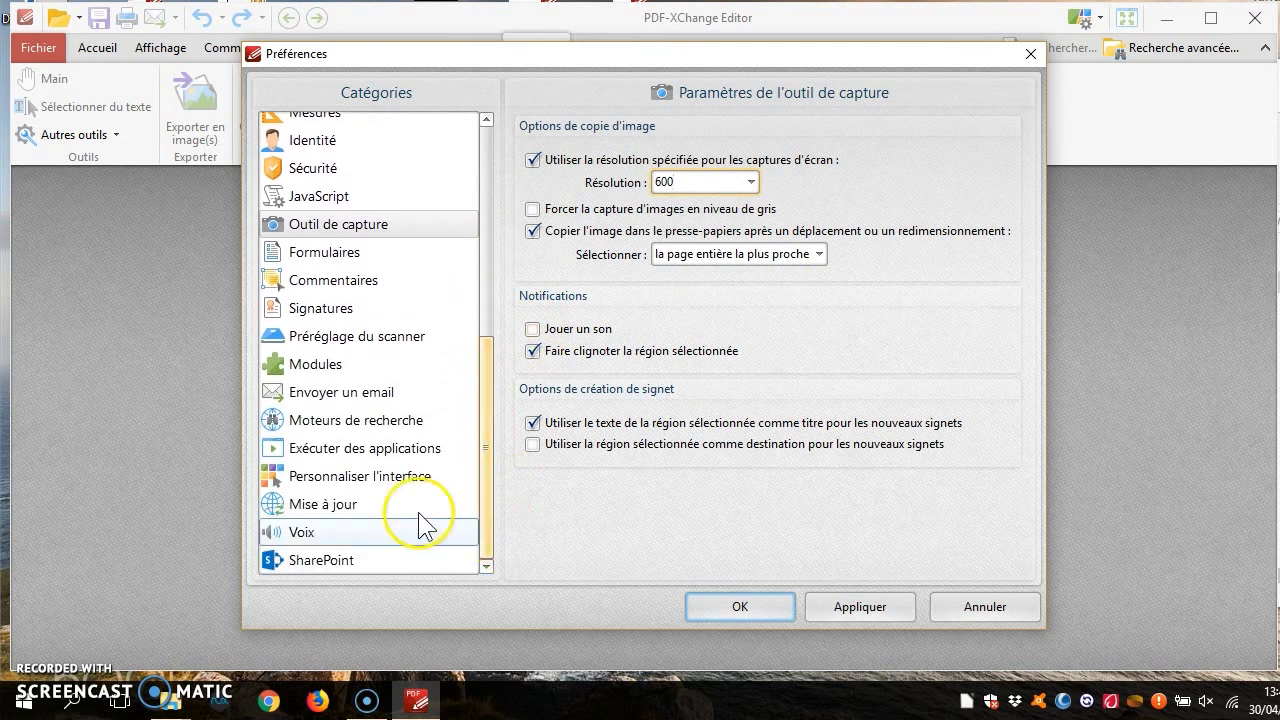
pyautogui.click(302, 532)
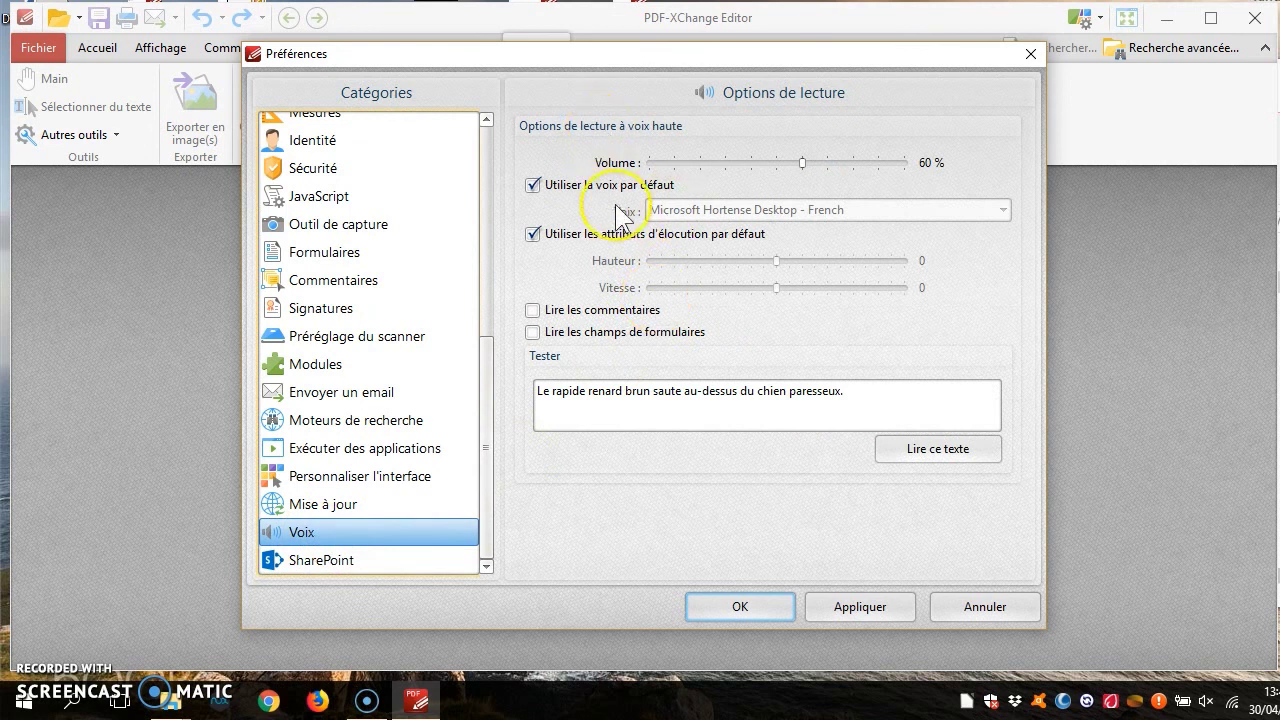
pyautogui.click(573, 187)
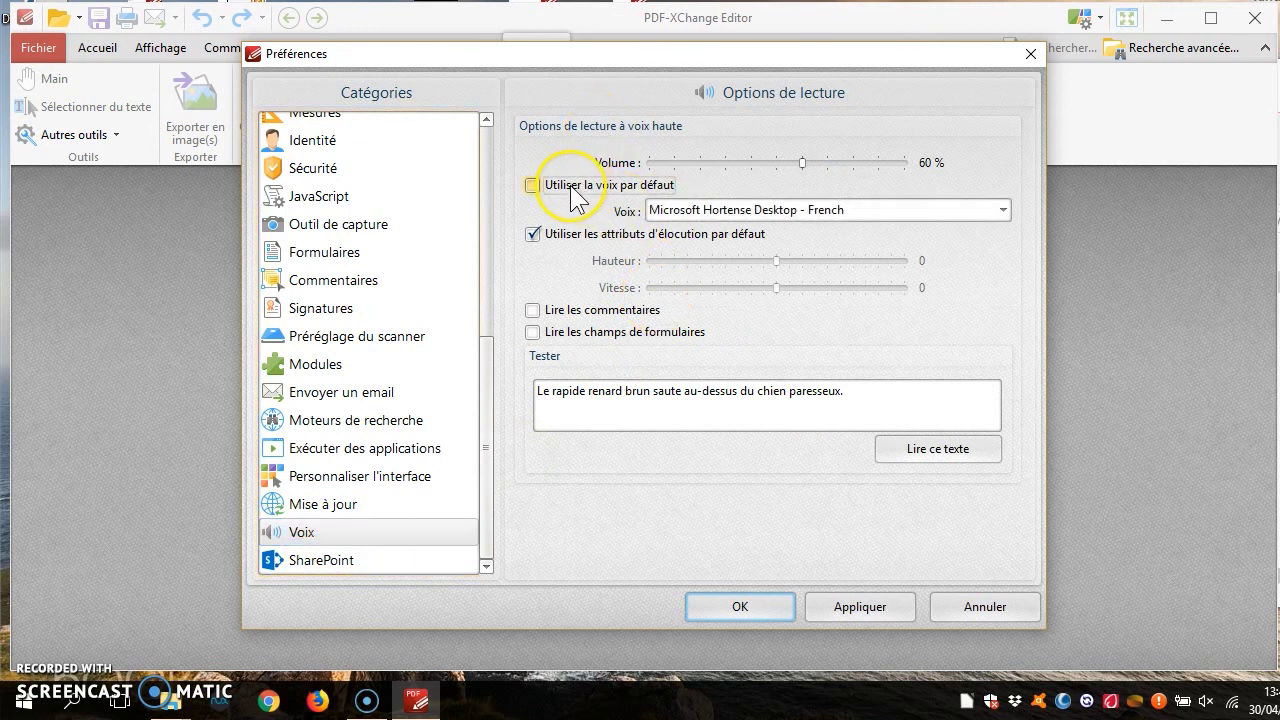
pyautogui.click(714, 210)
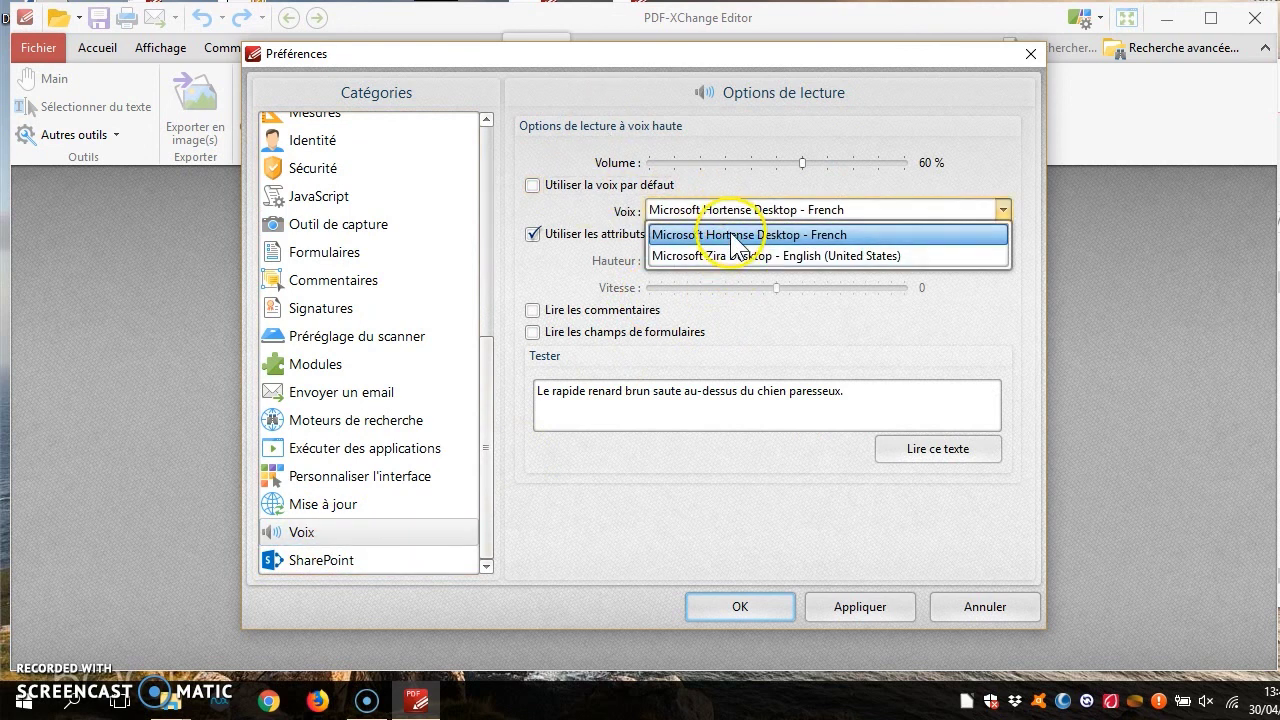
pyautogui.click(730, 236)
pyautogui.moveTo(808, 168)
pyautogui.mouseDown()
pyautogui.moveTo(855, 165)
pyautogui.moveTo(791, 168)
pyautogui.mouseUp()
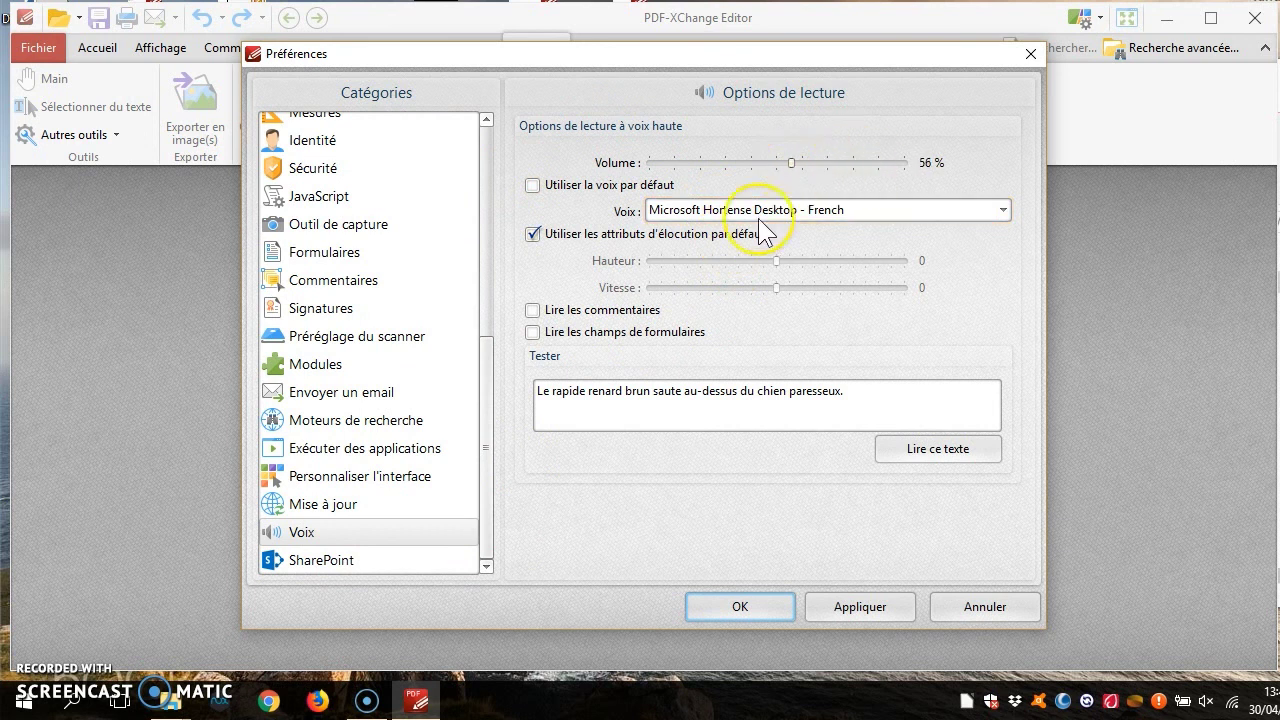
pyautogui.click(533, 236)
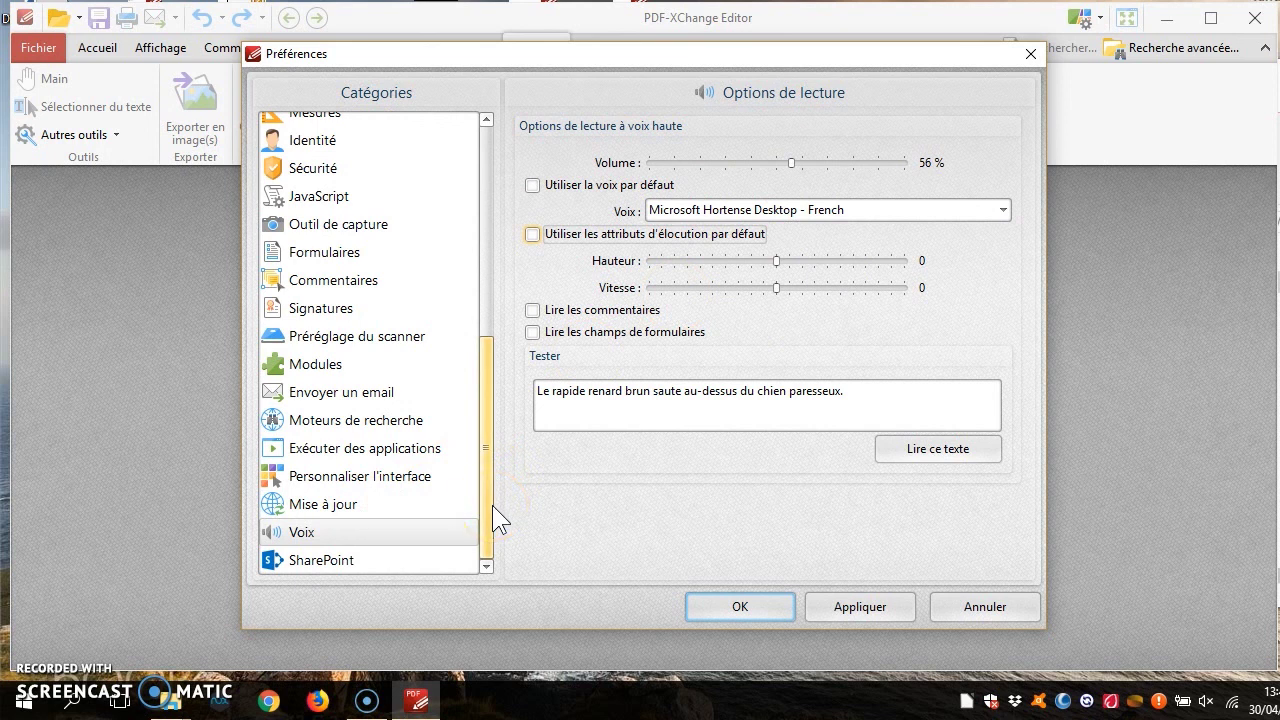
# Step: Review the available modules in the preferences, then apply the preference changes and close the dialog
pyautogui.click(308, 367)
pyautogui.click(308, 367)
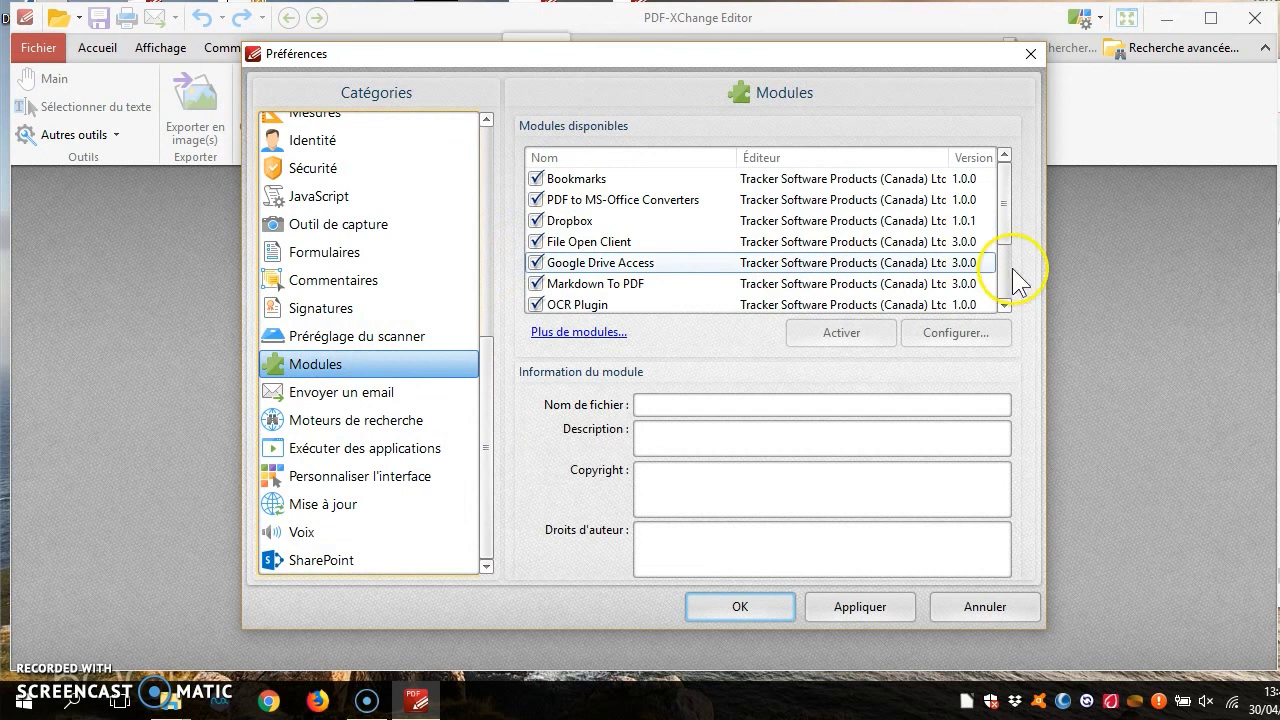
pyautogui.moveTo(1006, 220); pyautogui.dragTo(1038, 325)
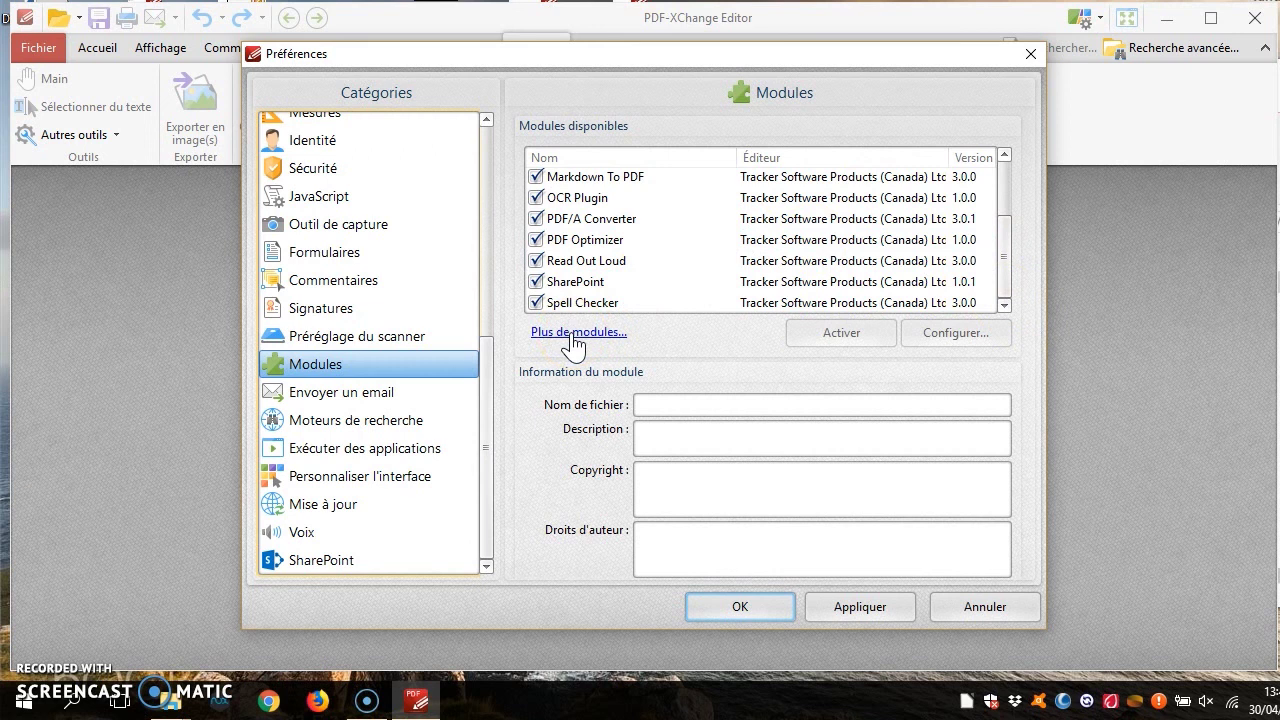
pyautogui.click(855, 604)
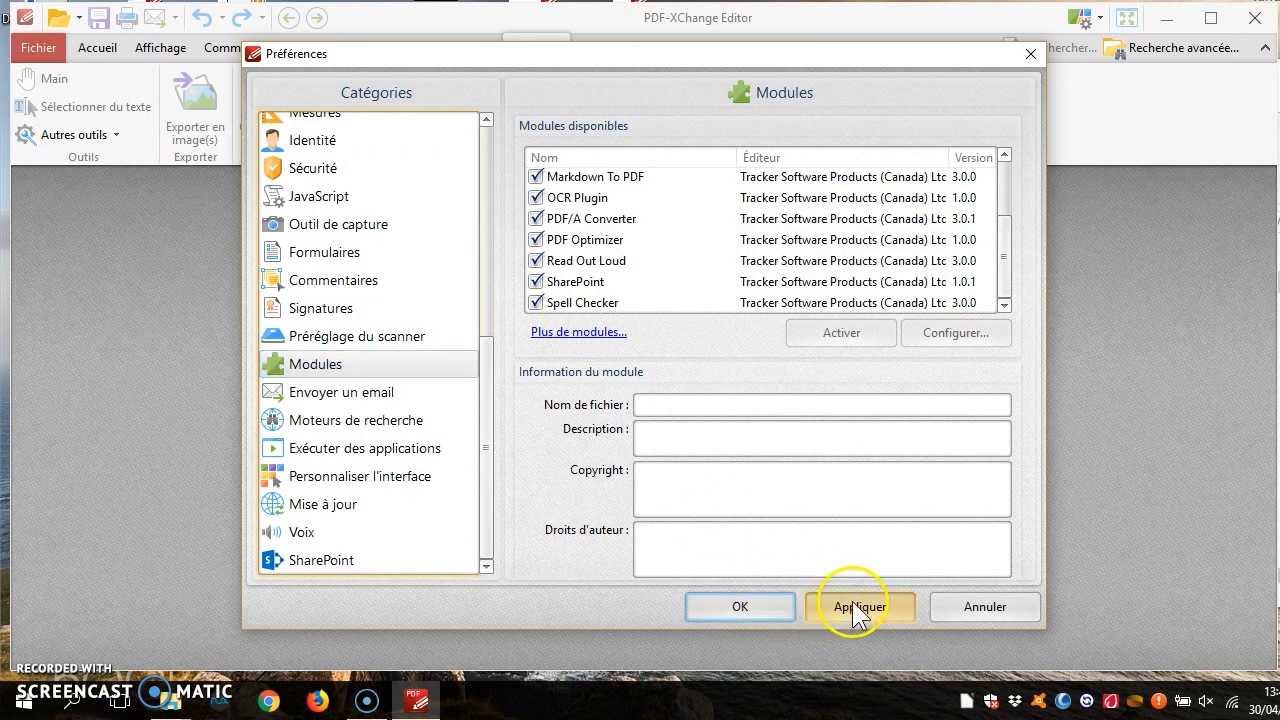
pyautogui.click(748, 604)
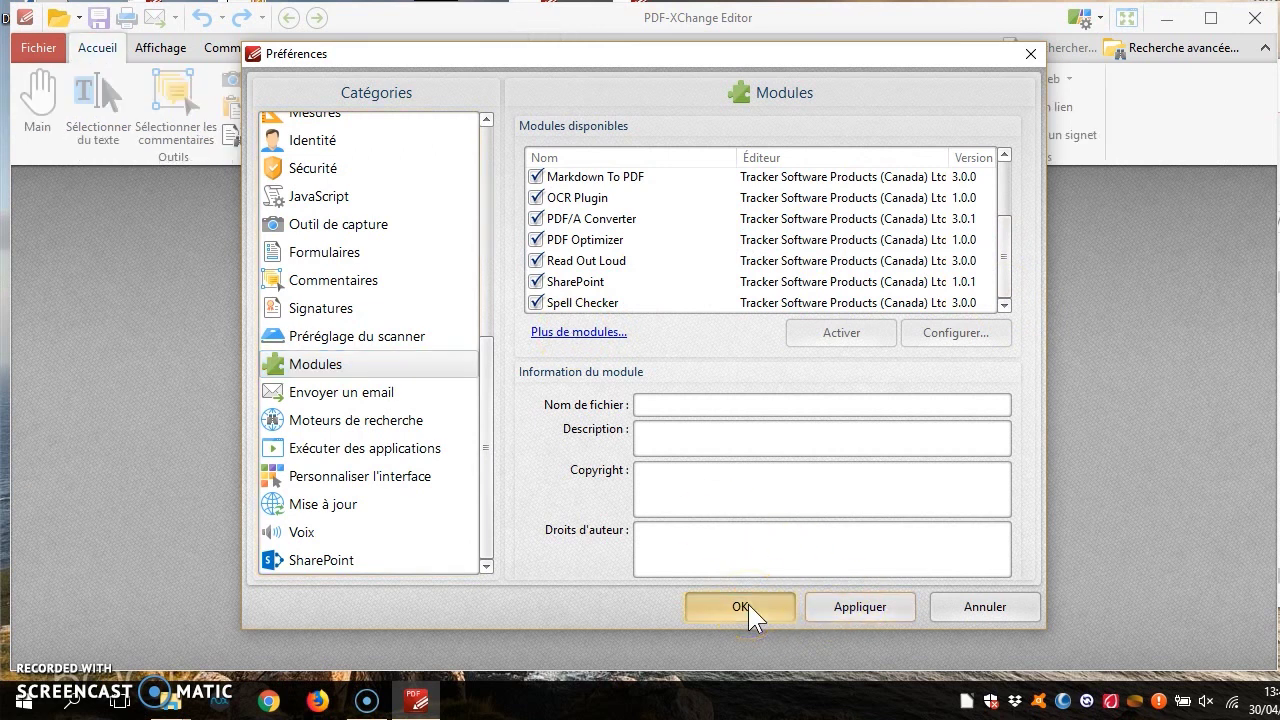